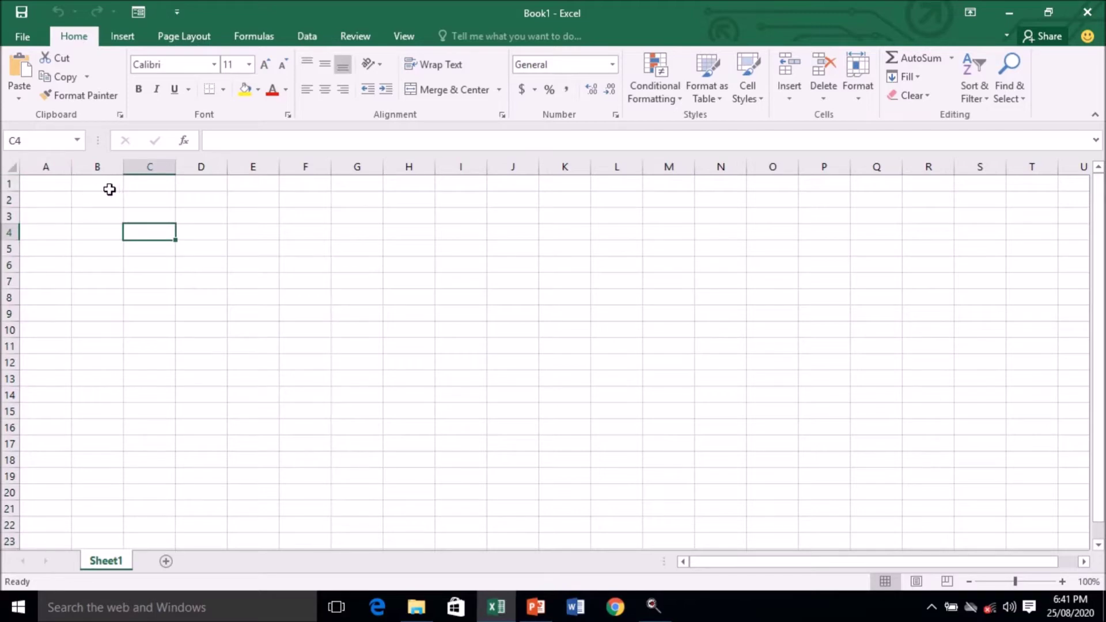
Step: Select the whole of row 3, and separately the whole of column E
left_click(8, 216)
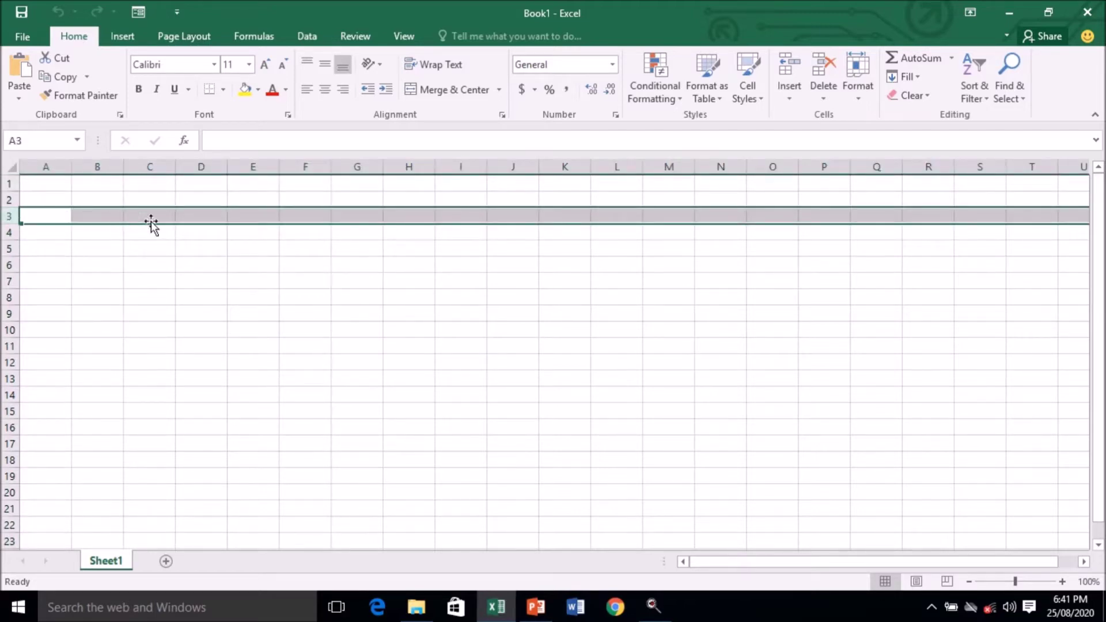
left_click(189, 282)
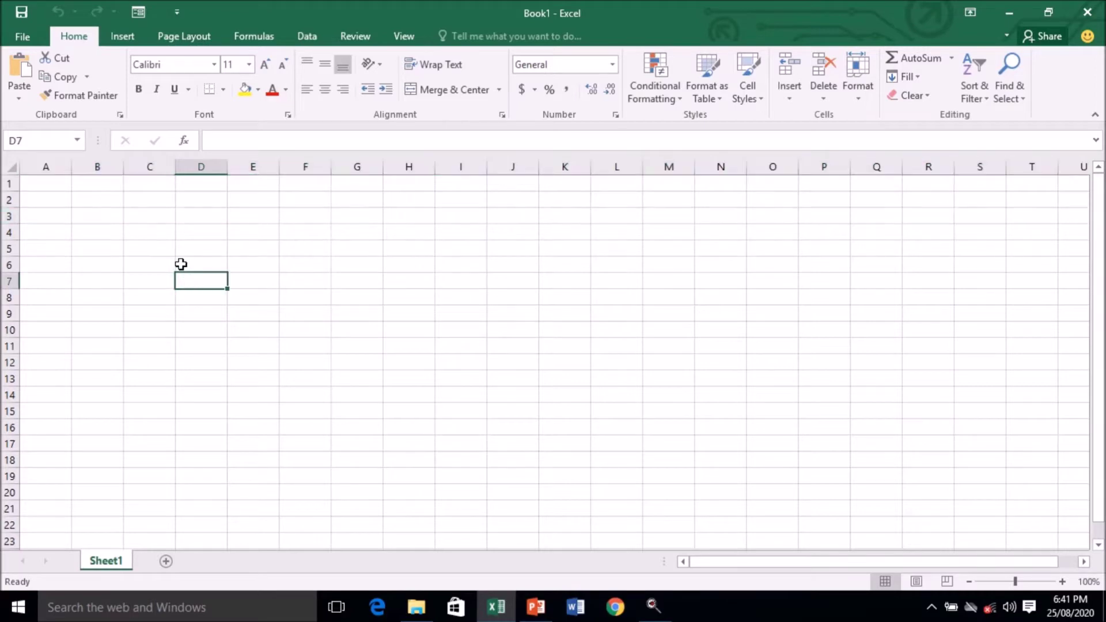
left_click(266, 167)
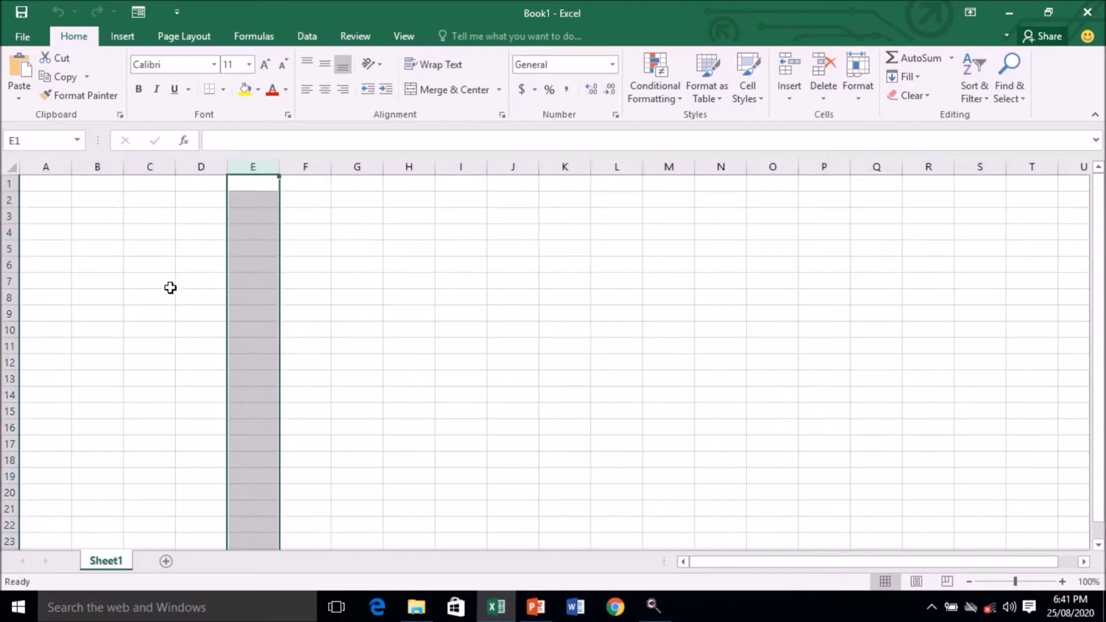
left_click(150, 280)
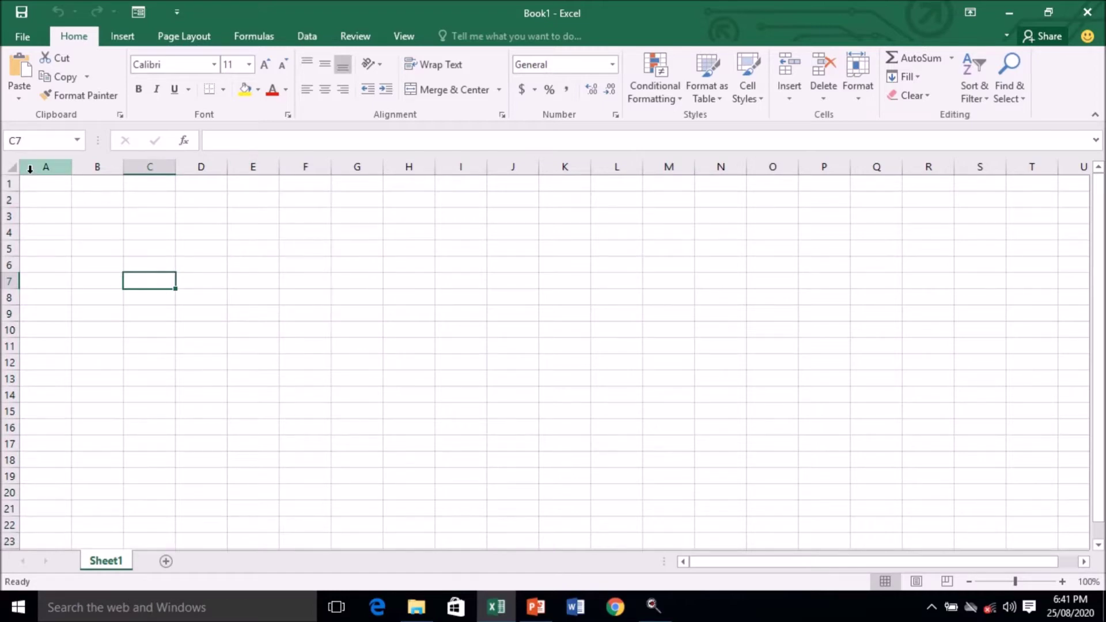
Step: Select every cell of the worksheet twice, clearing the selection after each time
left_click(12, 166)
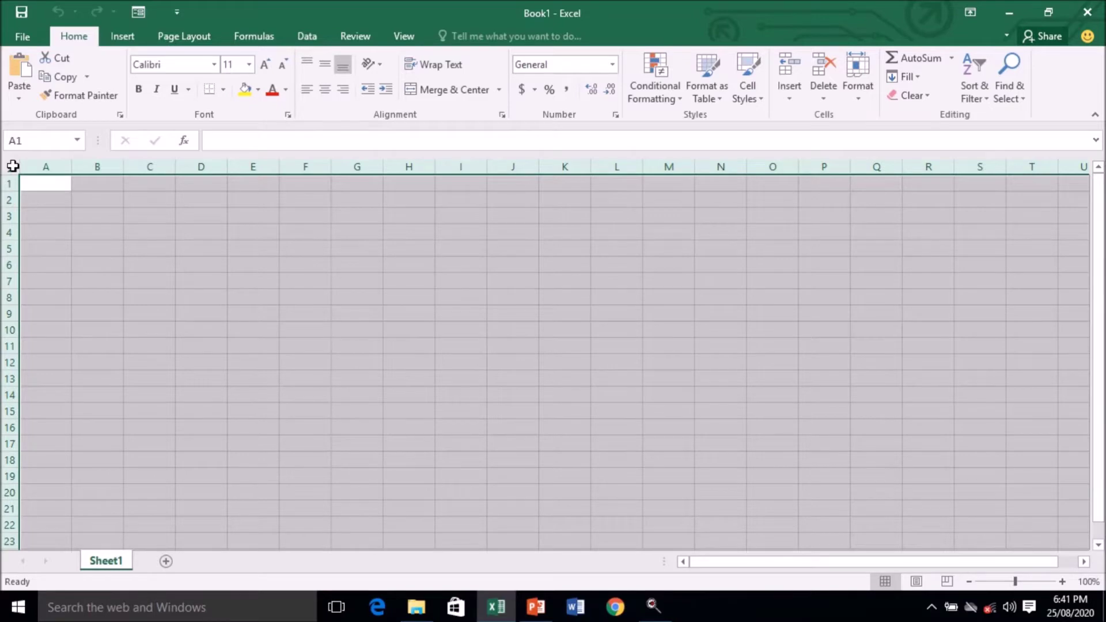
left_click(148, 278)
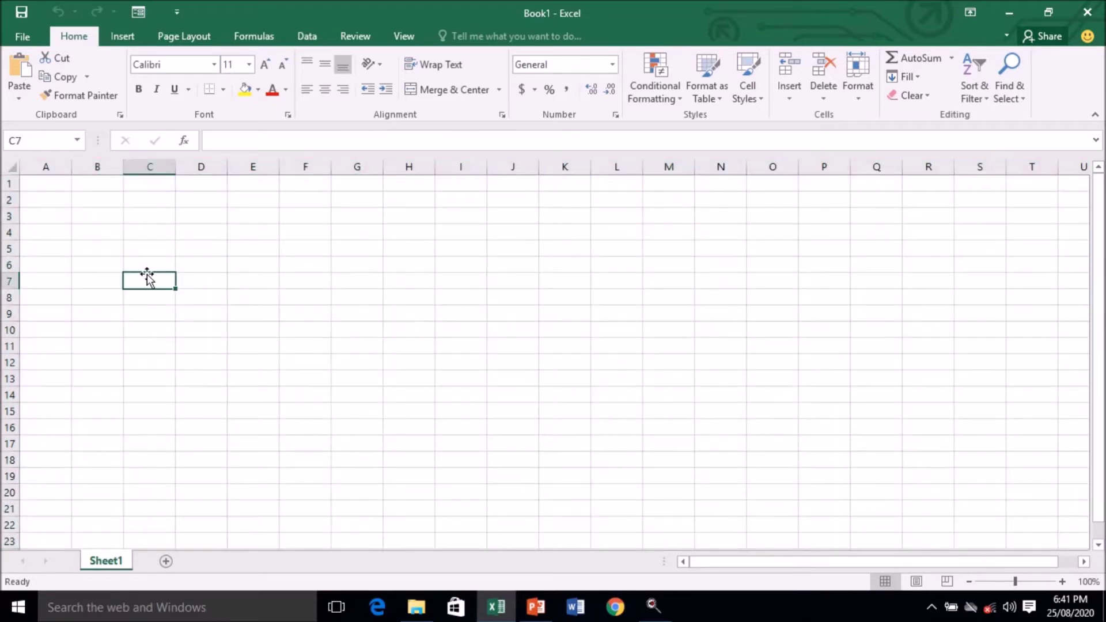
key("ctrl+a")
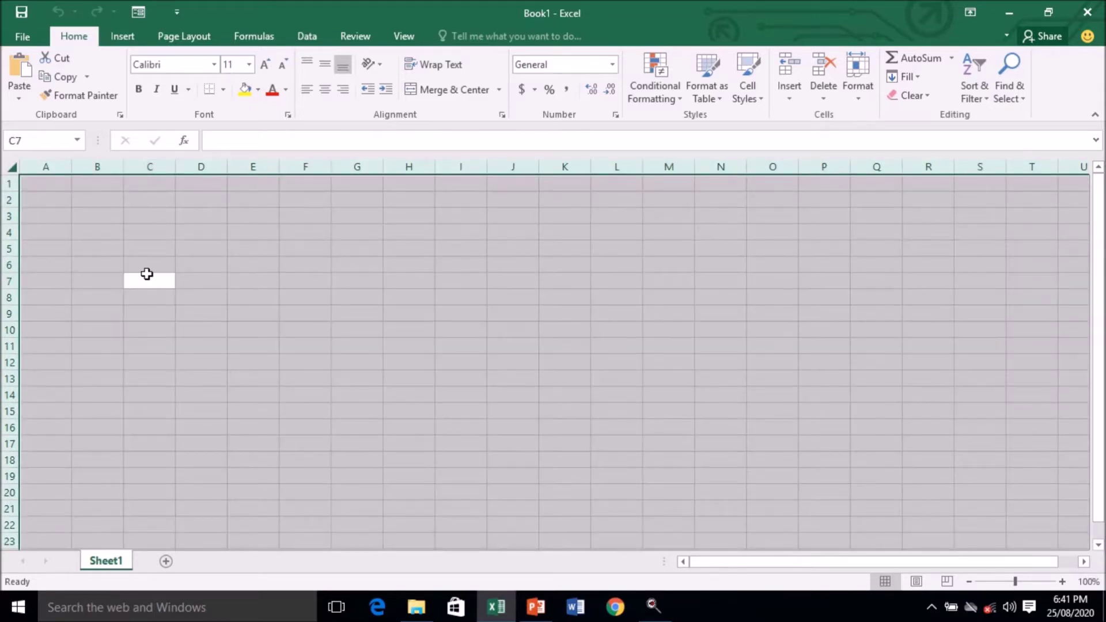
left_click(87, 223)
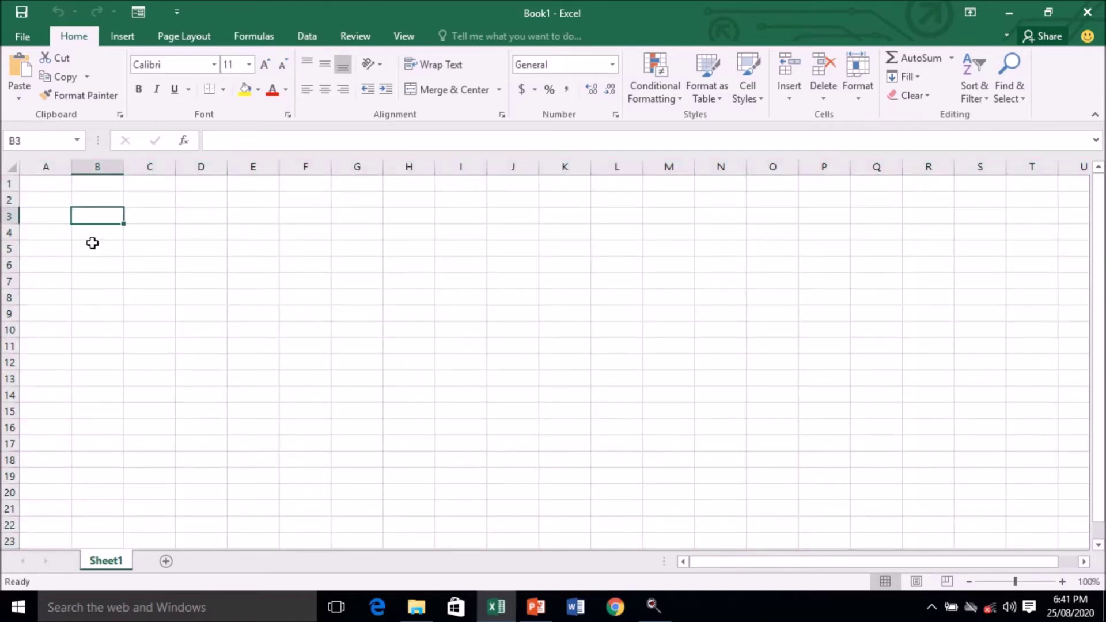
Step: Select the cell range A1:D7, and separately the range D6:H10
left_click(39, 186)
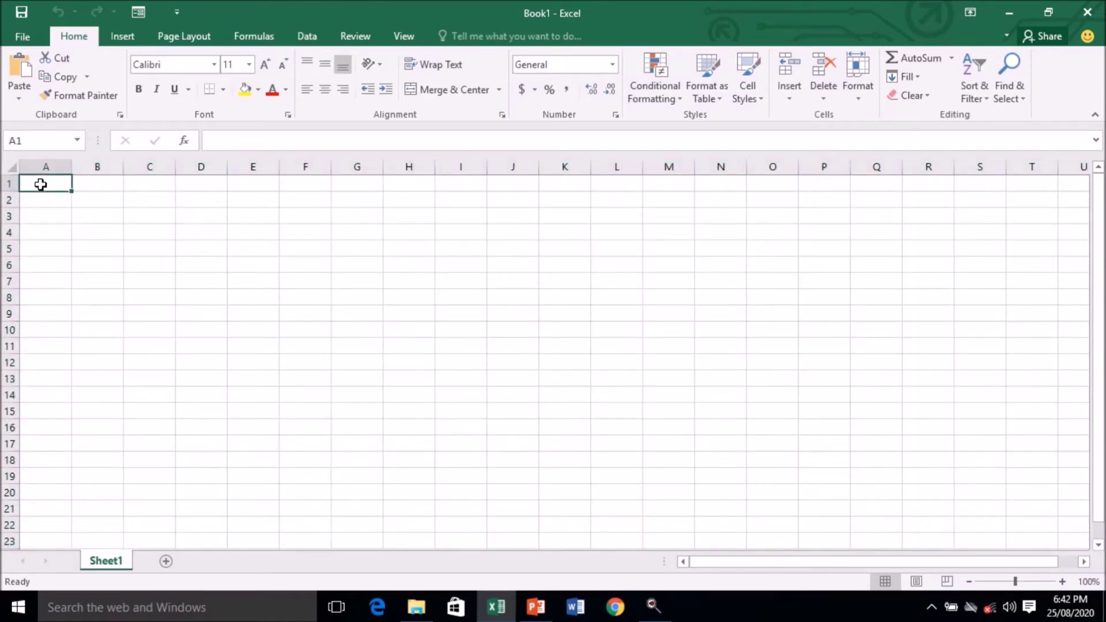
left_click(207, 283, "shift")
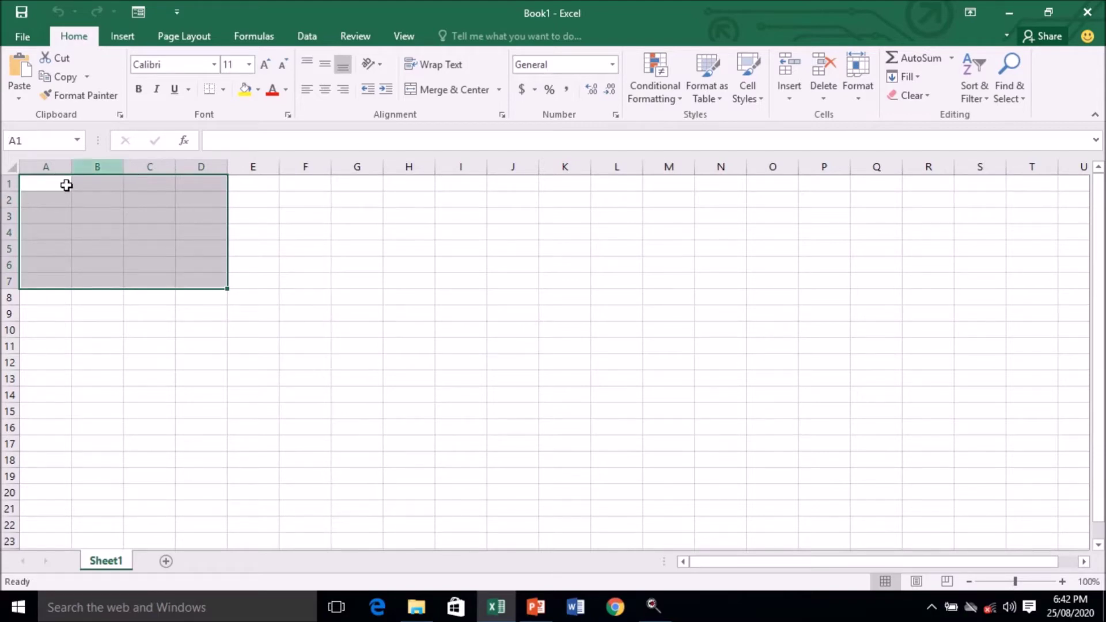
left_click(354, 288)
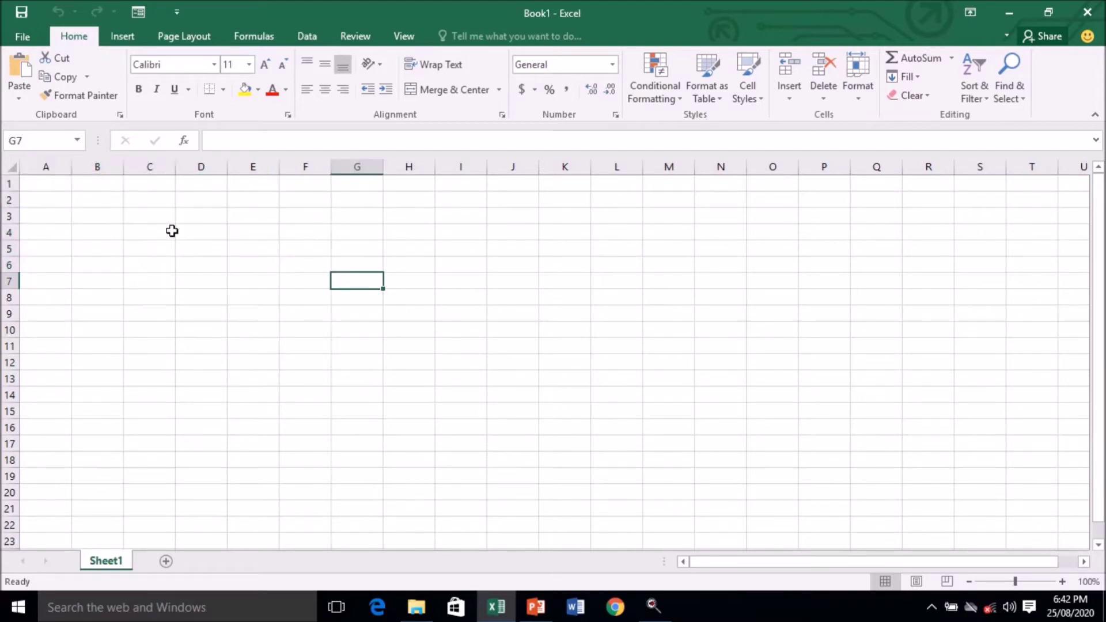
left_click(204, 262)
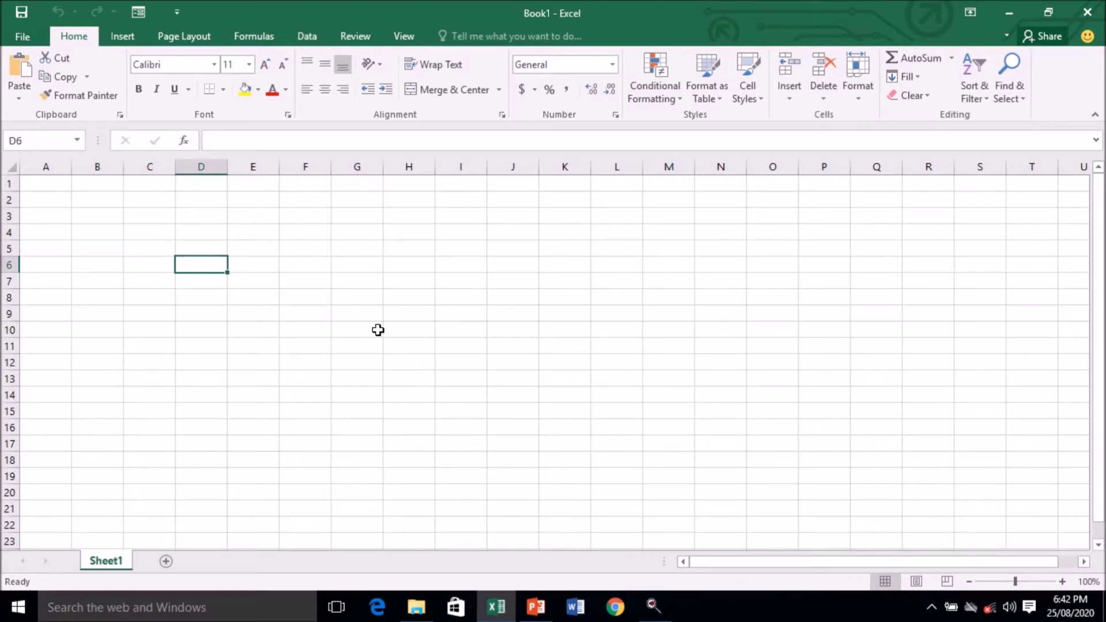
left_click(424, 338, "shift")
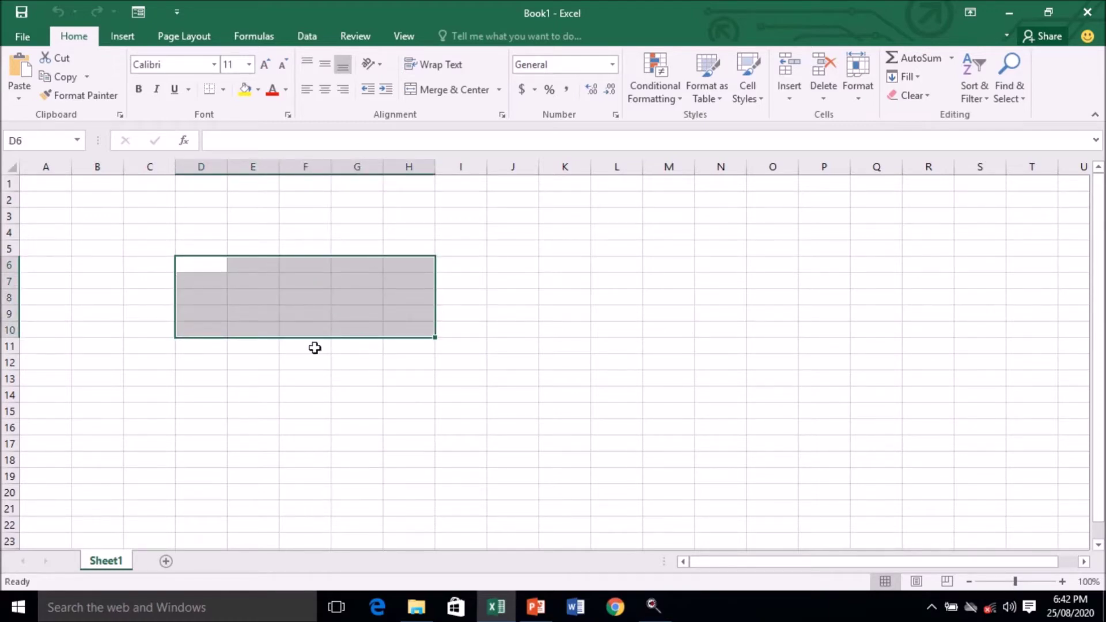
Step: Select the nonadjacent cells C5, A4, C2, A8, G8, F13, F6, D10, C12, H11 and I3 together
left_click(173, 245)
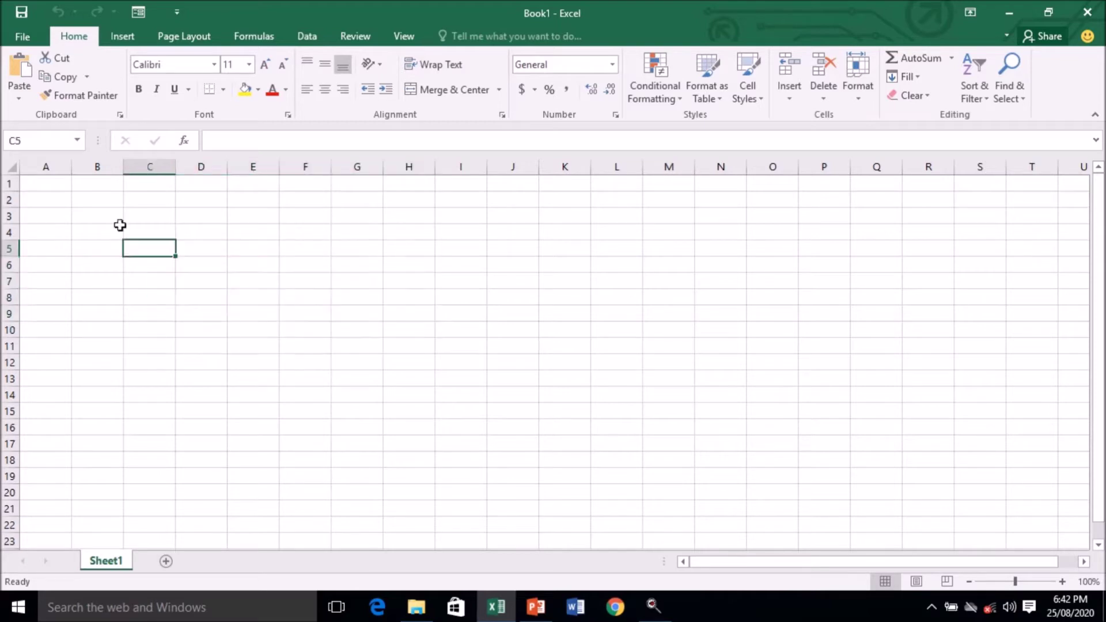
left_click(55, 233, "ctrl")
left_click(158, 201, "ctrl")
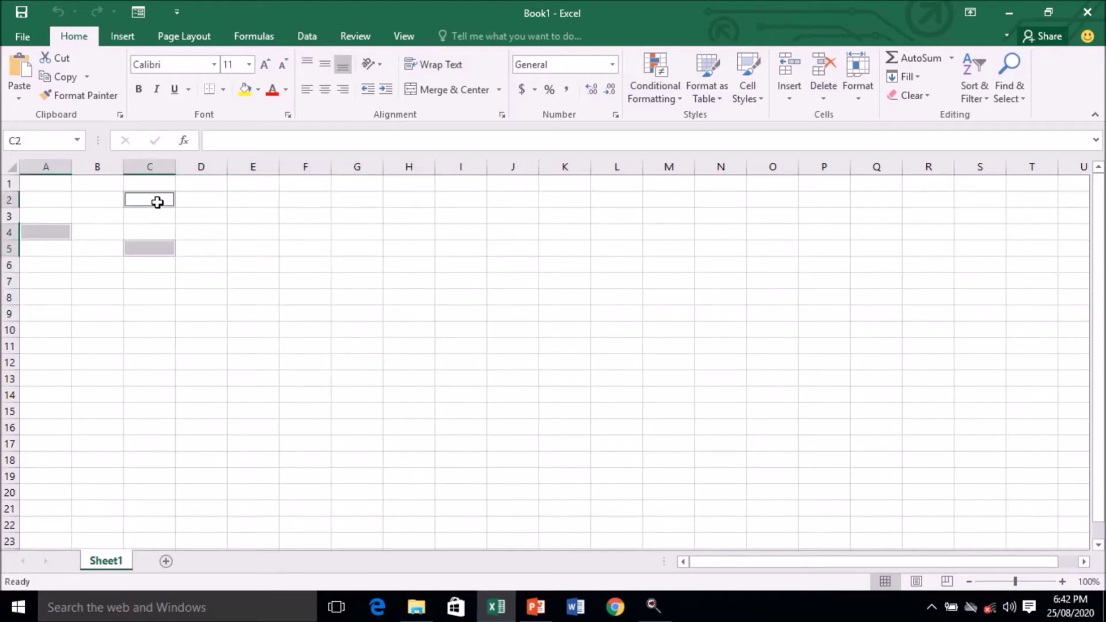
left_click(69, 297, "ctrl")
left_click(337, 291, "ctrl")
left_click(311, 382, "ctrl")
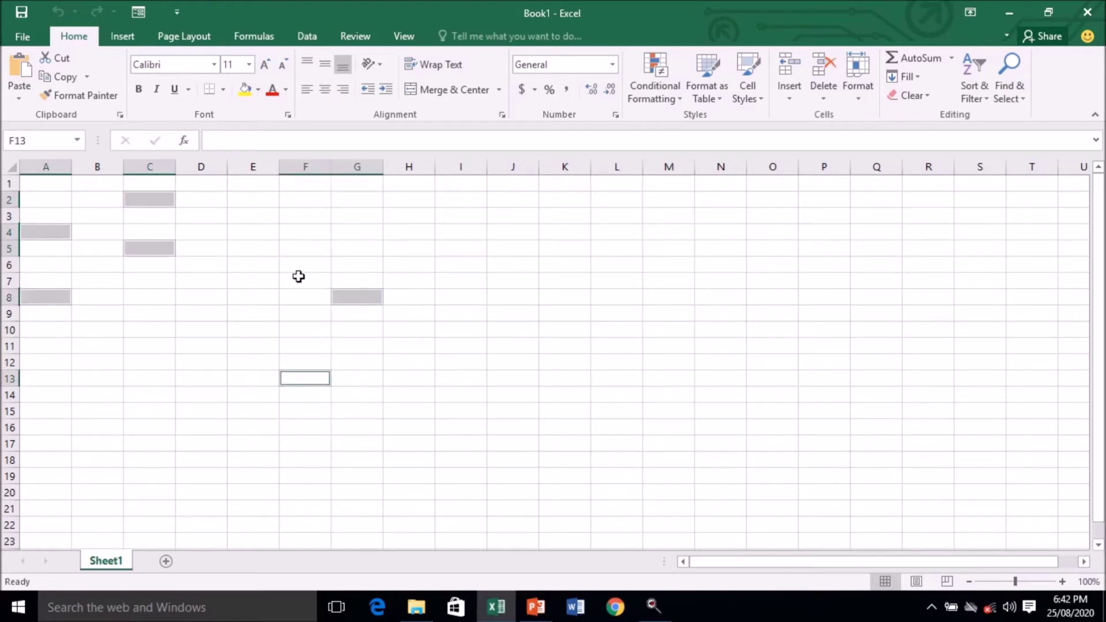
left_click(298, 264, "ctrl")
left_click(212, 327, "ctrl")
left_click(163, 358, "ctrl")
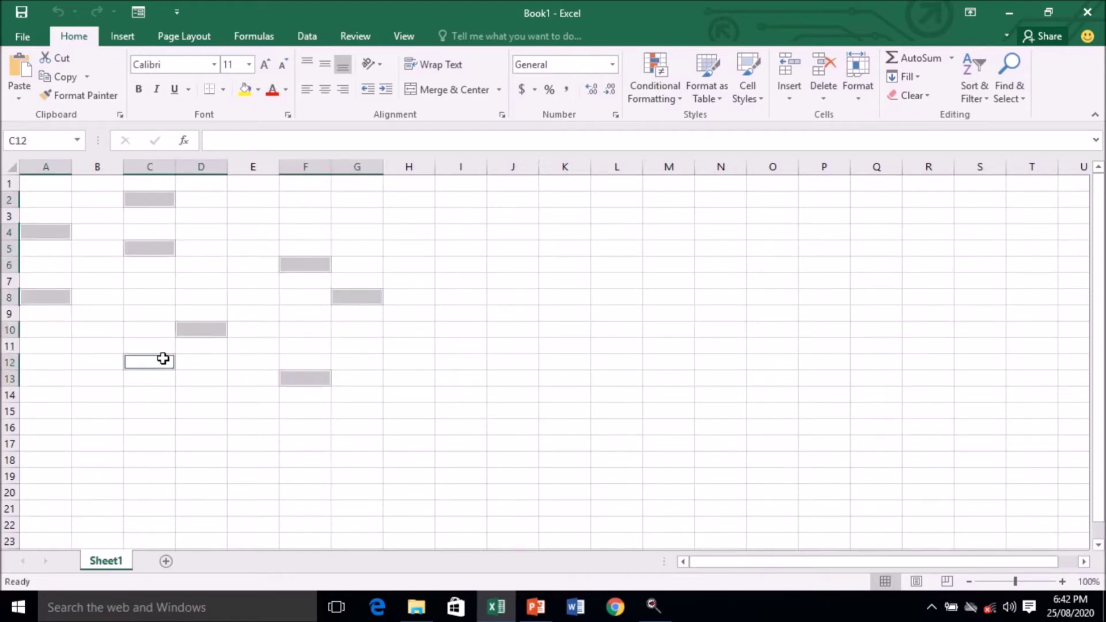
left_click(432, 344, "ctrl")
left_click(438, 220, "ctrl")
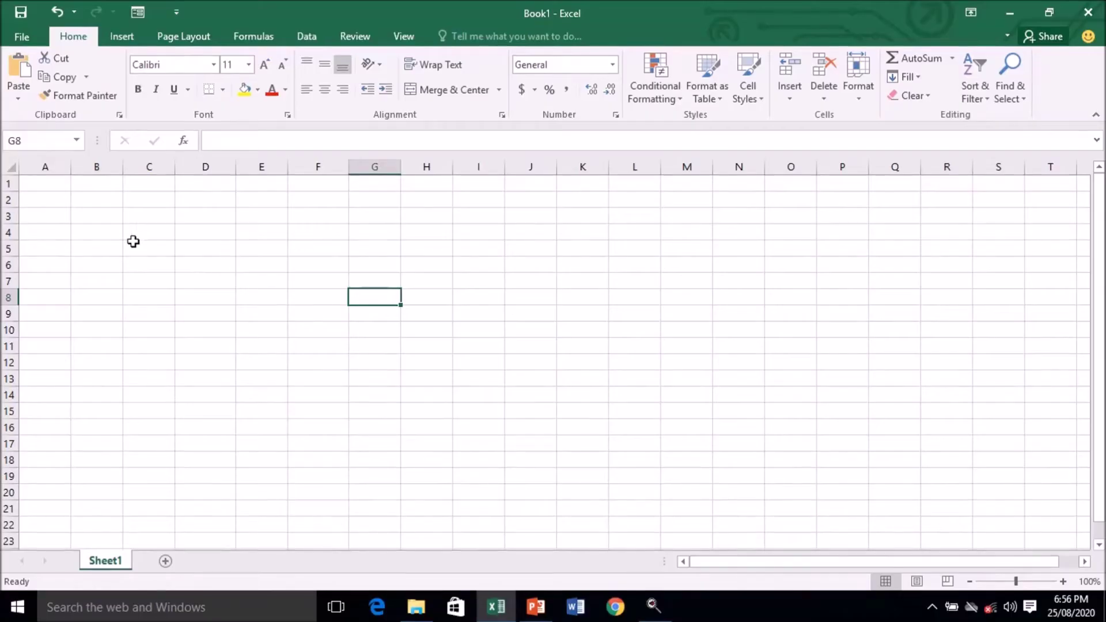
Step: Enter two people's first names in cells B4 and B5
left_click(104, 234)
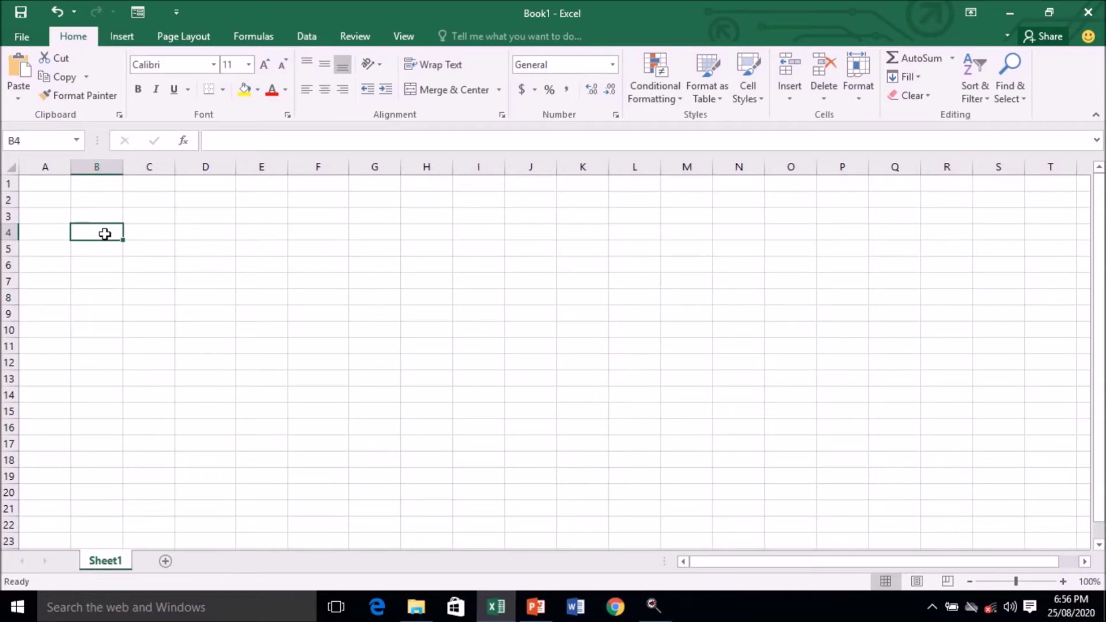
type("RAM")
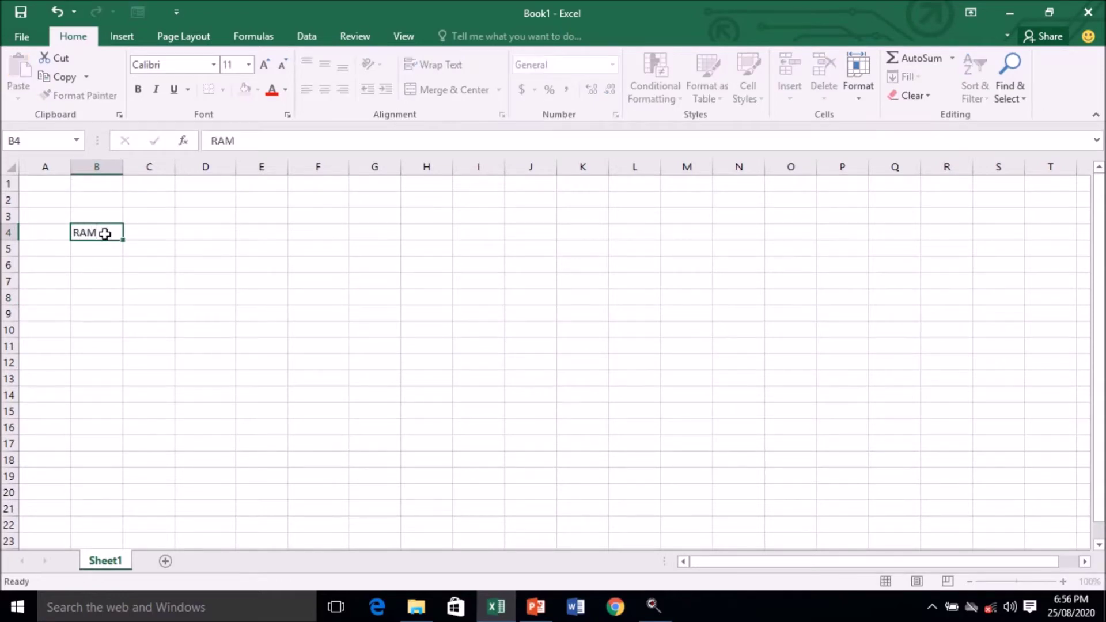
key("Return")
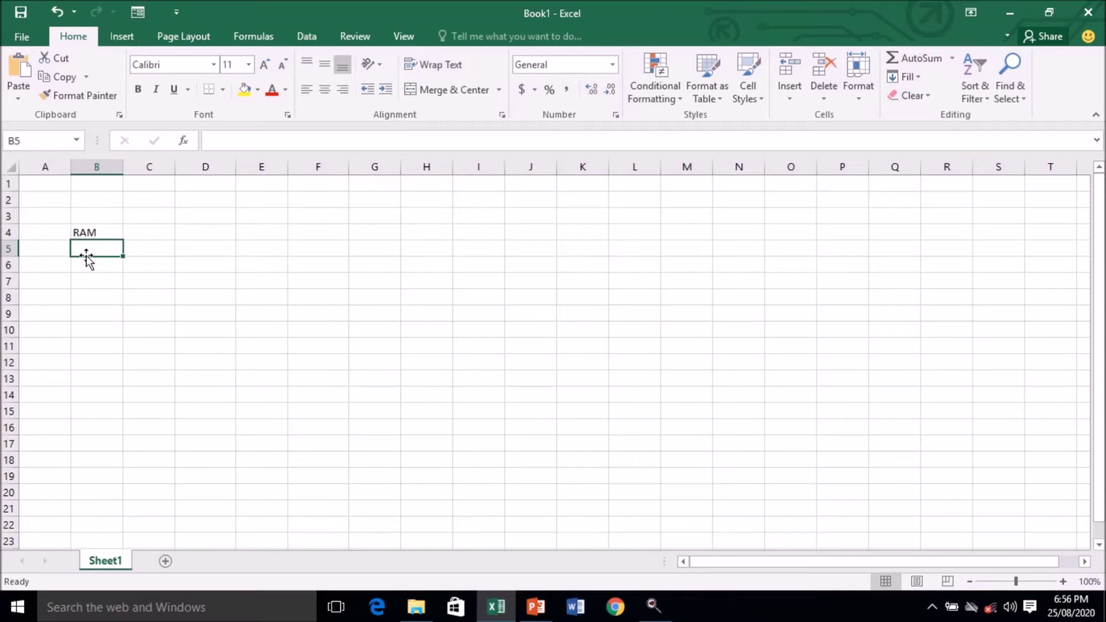
type("GEETA")
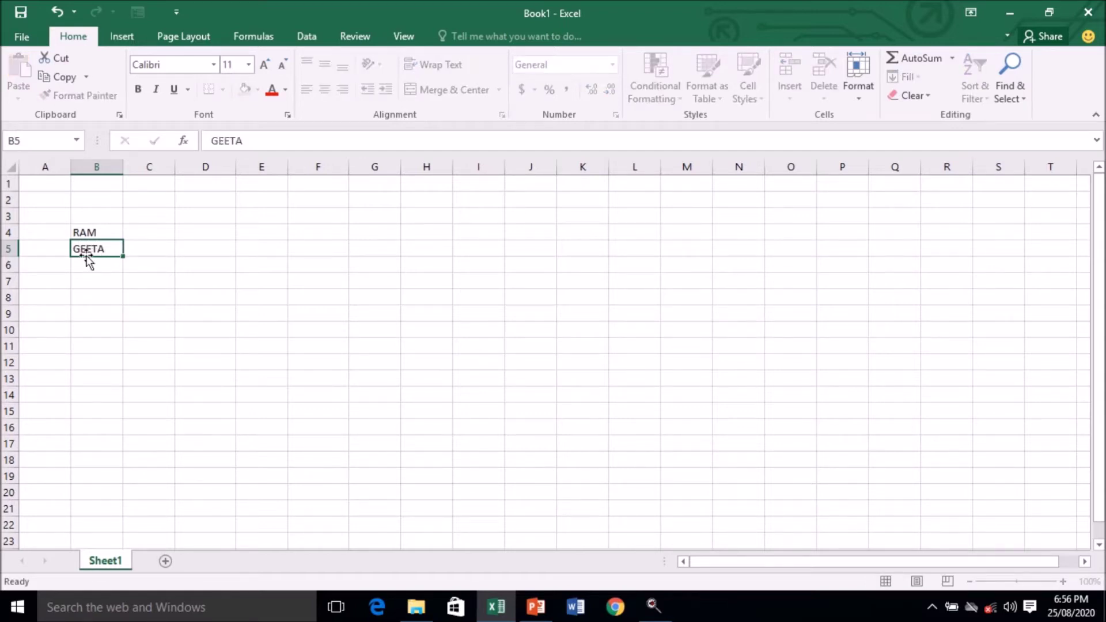
key("Return")
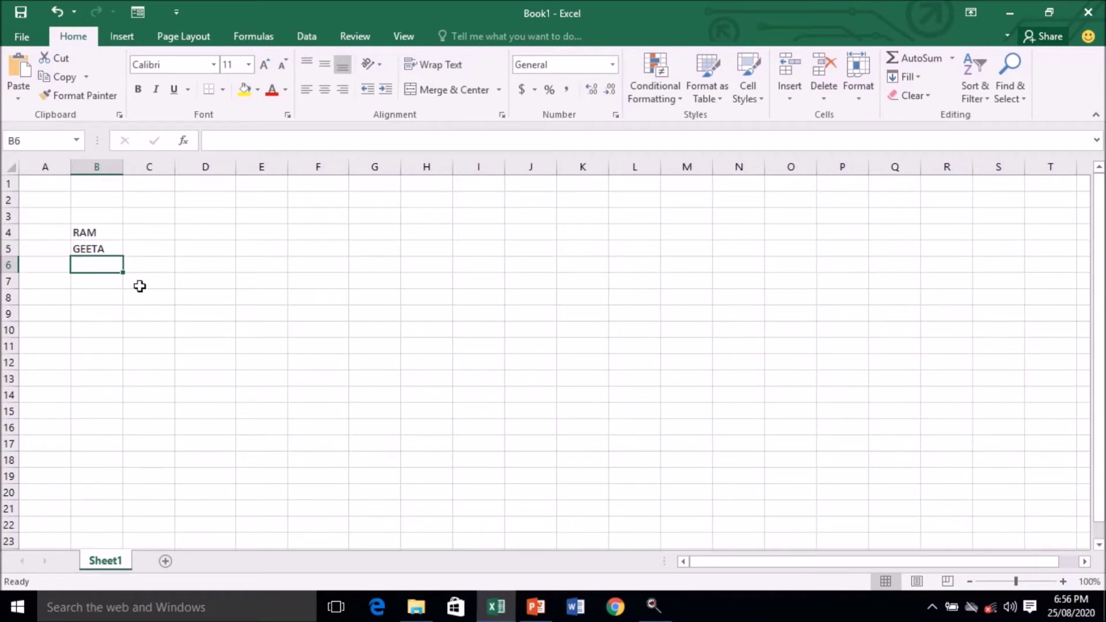
Step: Enter 98 in cell C4 and 025 in cell C5 as plain numbers beside the names
left_click(164, 233)
type("98")
key("Return")
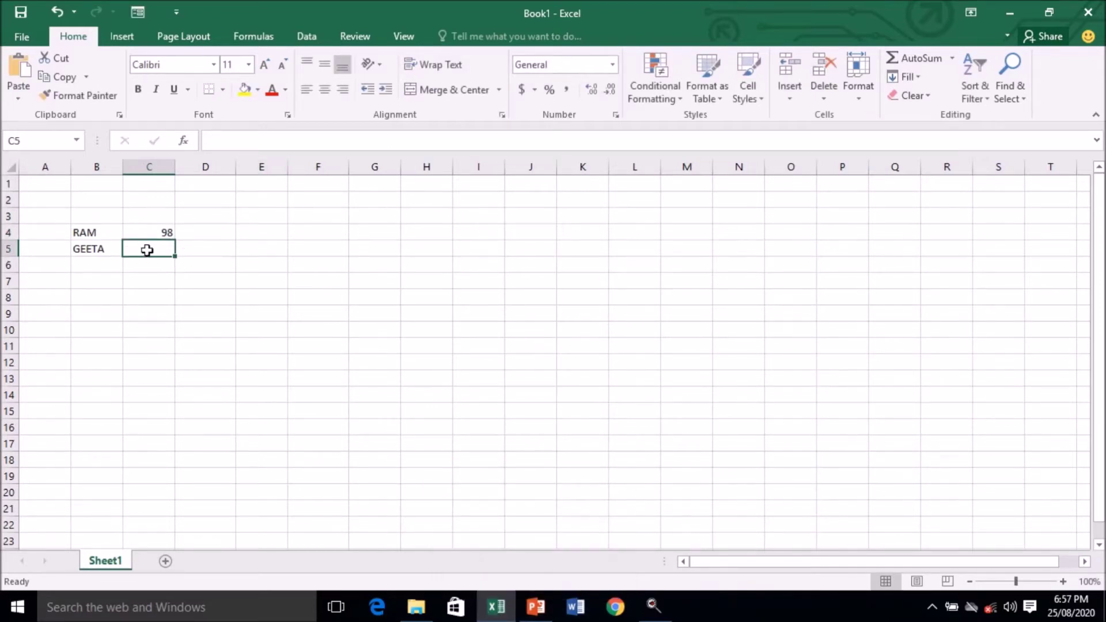
type("025")
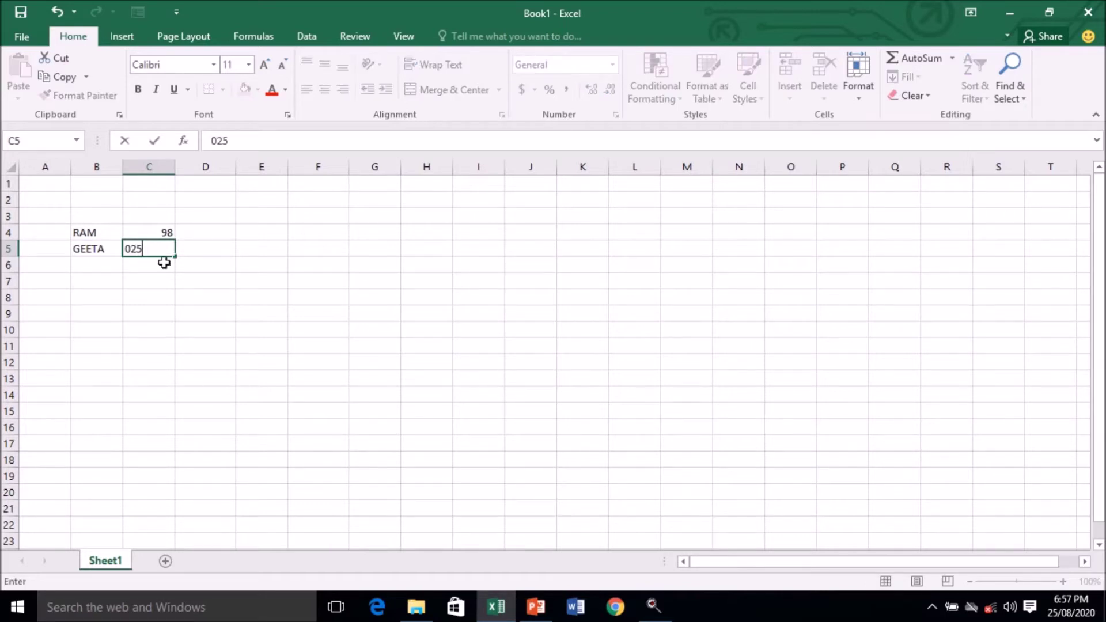
left_click(188, 270)
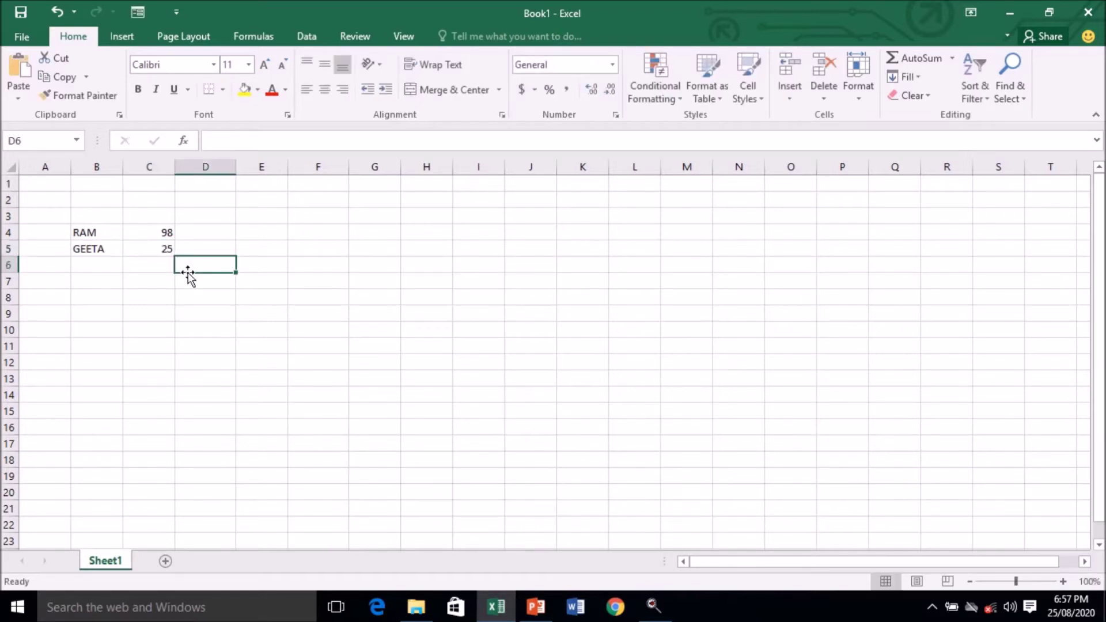
Step: Enter '025 in cell C6 to store it as text, and compare its content with cell C5
left_click(151, 263)
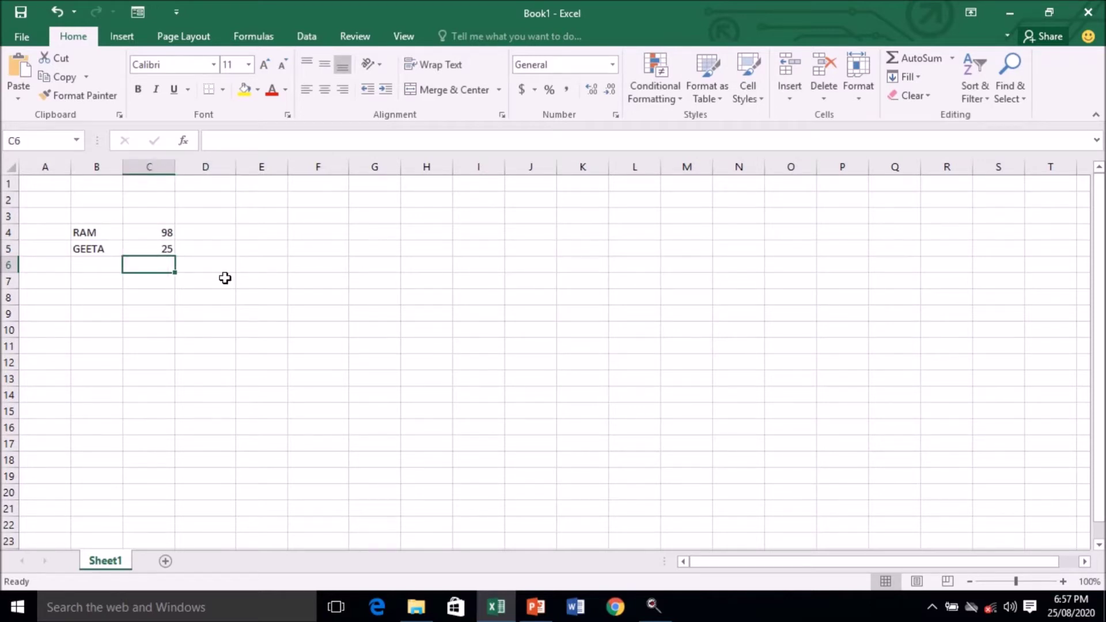
type("'")
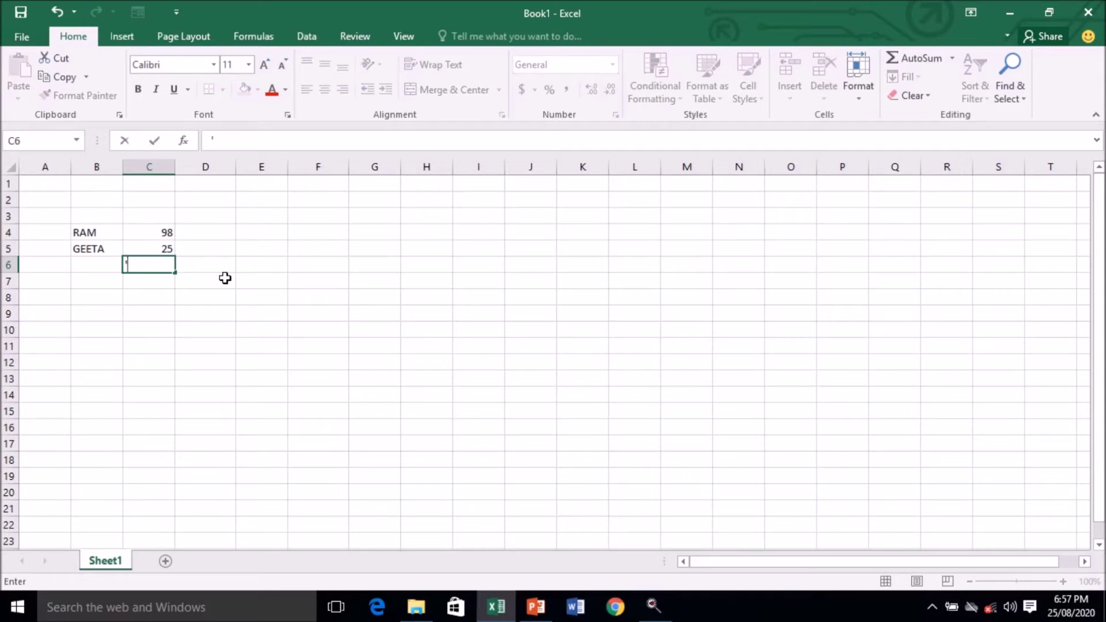
type("025")
key("Return")
left_click(225, 278)
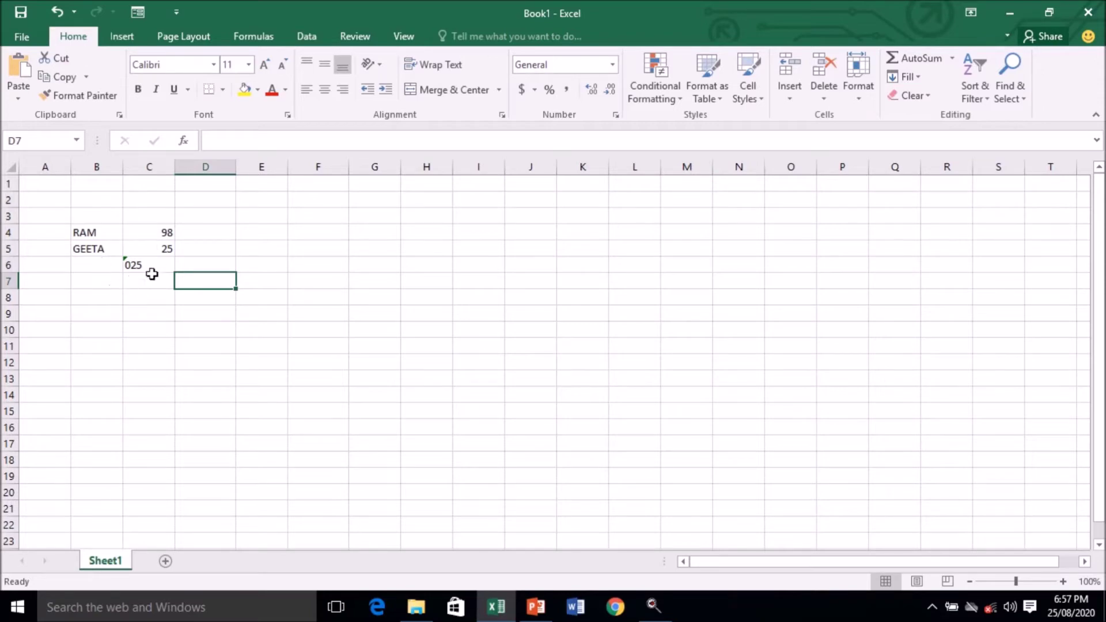
left_click(164, 249)
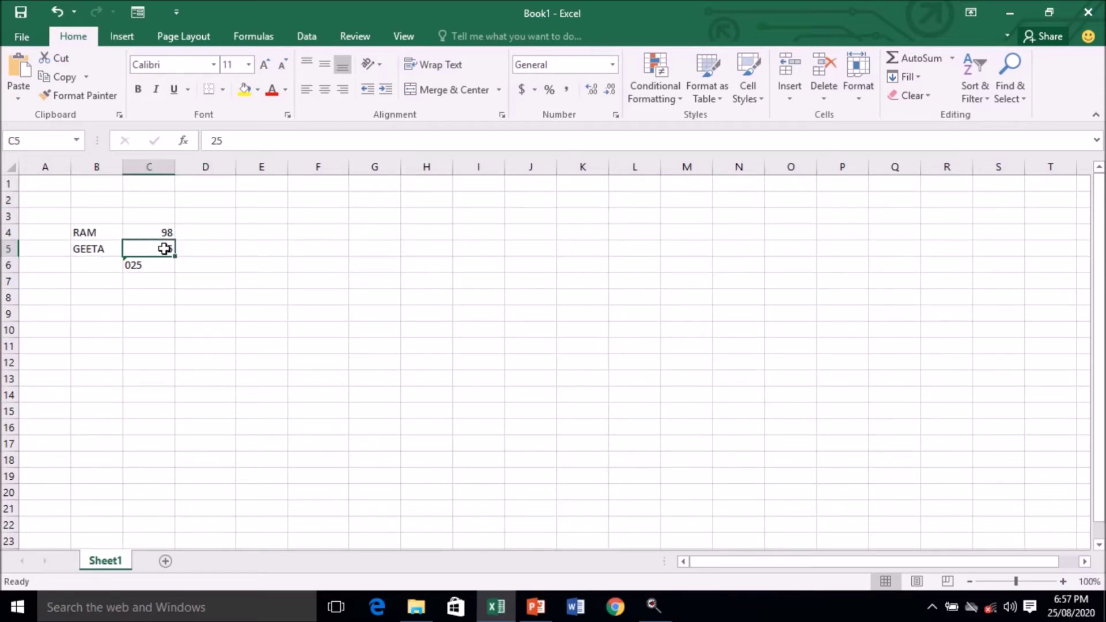
left_click(148, 265)
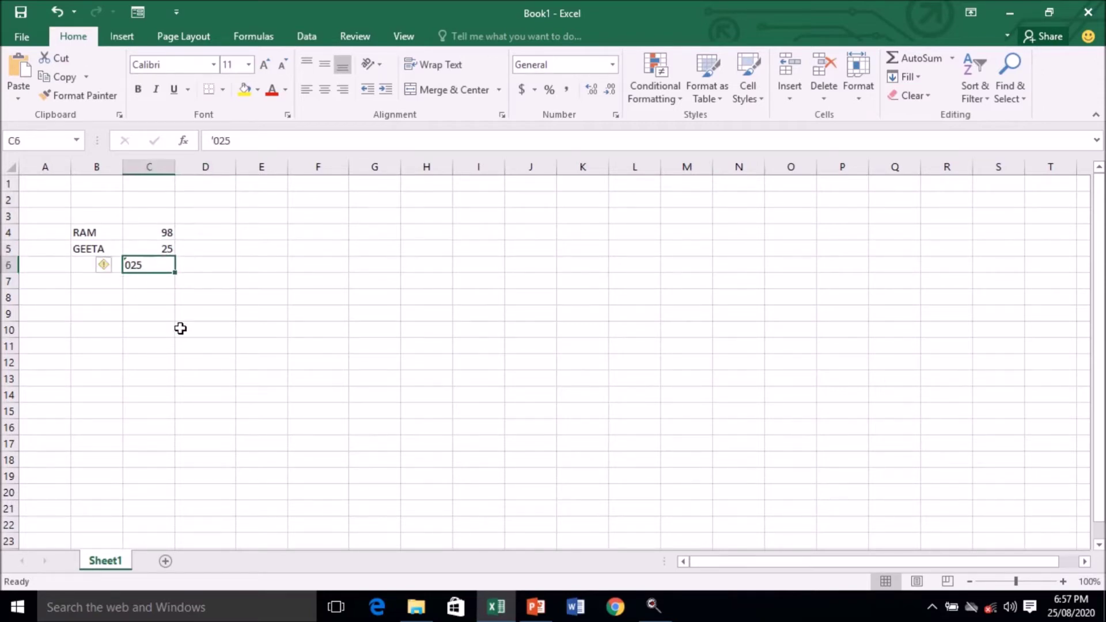
left_click(252, 328)
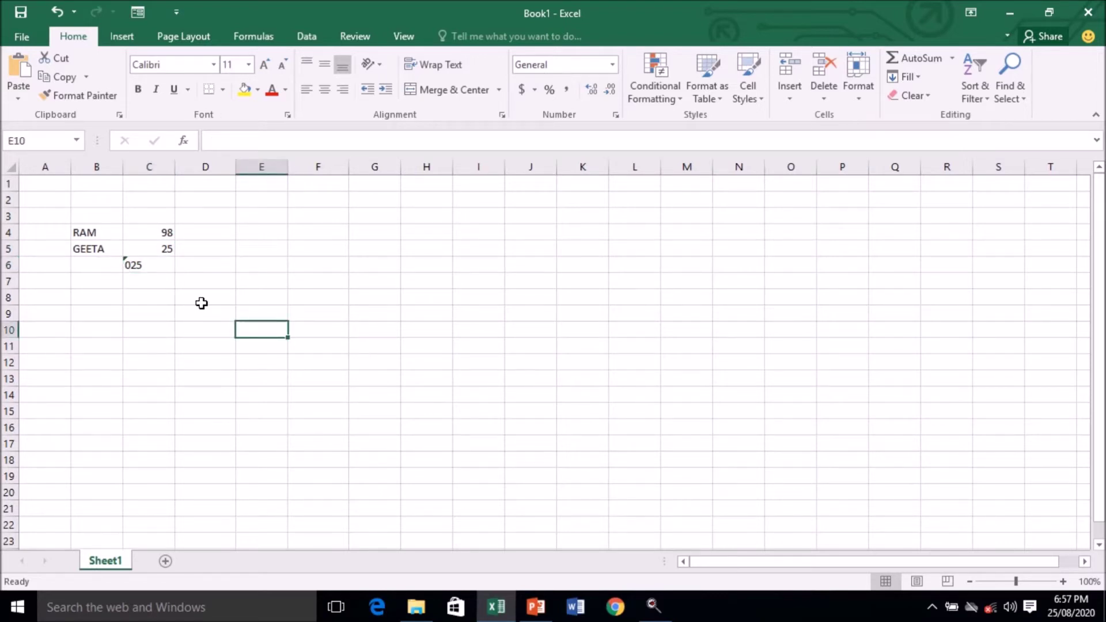
Step: Enter the date 26-08-20 in cell E5
left_click(262, 250)
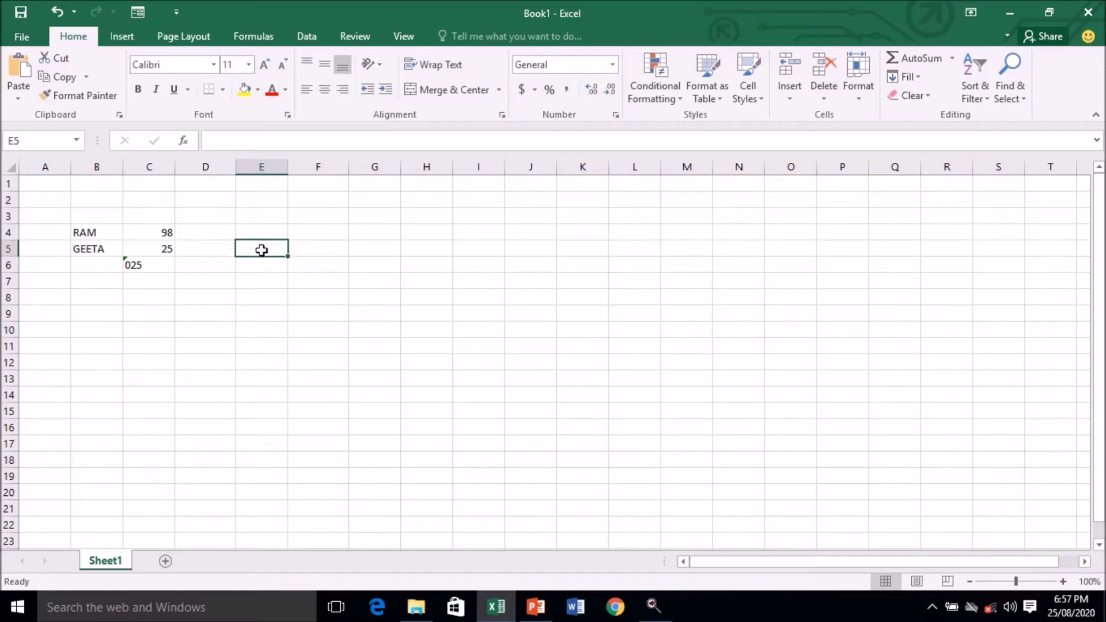
type("26")
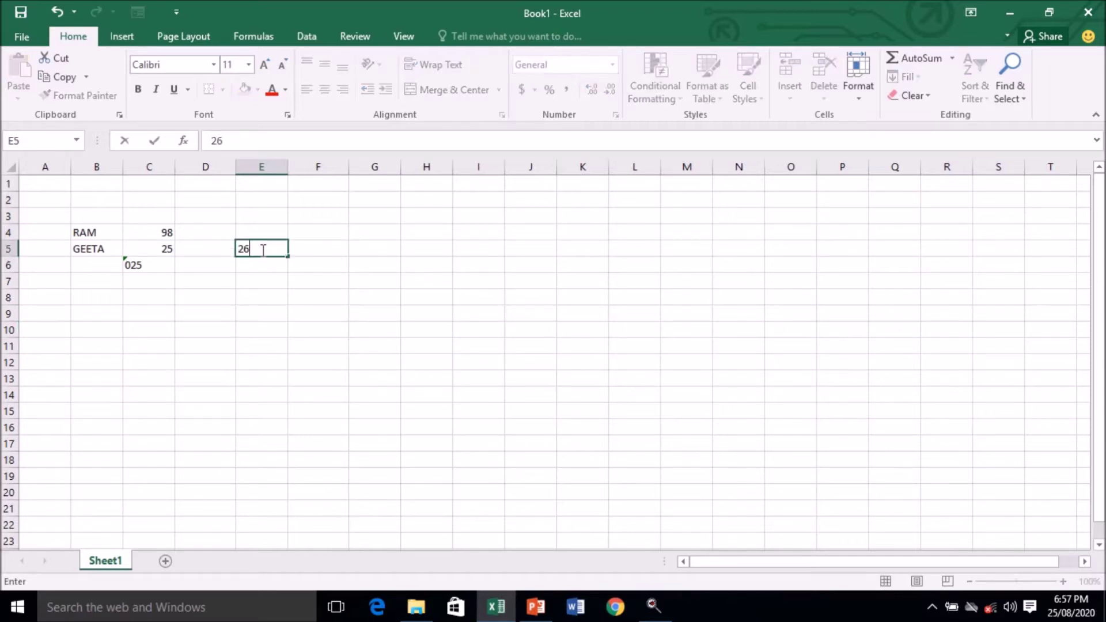
type("-08-20")
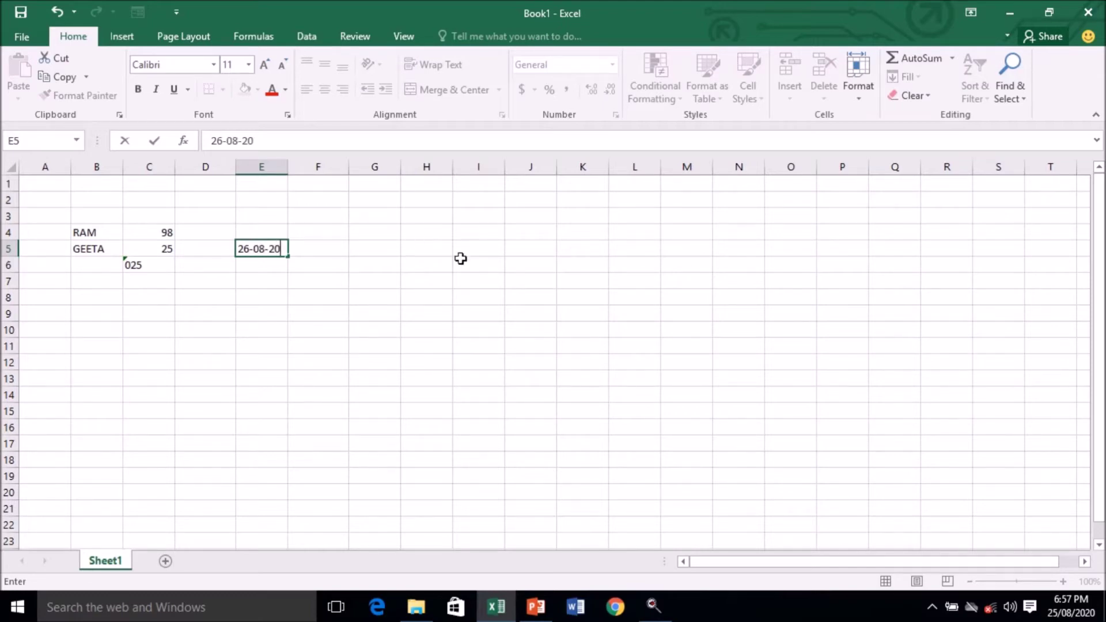
key("Return")
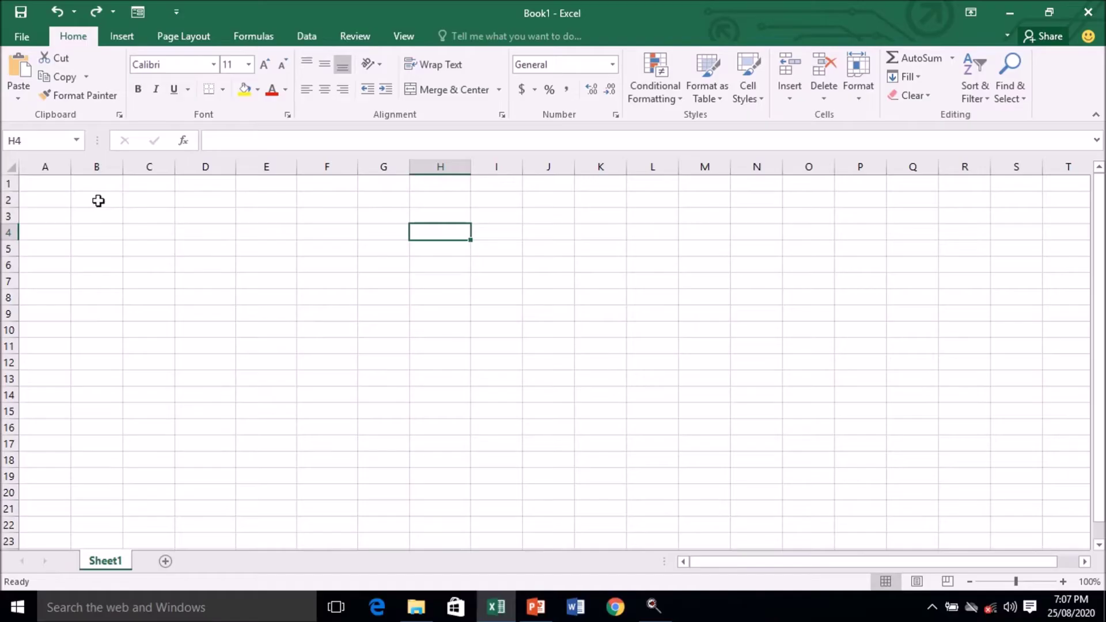
Step: Merge and center cells B2 to E2 and enter the title REPORT in the merged cell
left_click_drag(98, 200, 251, 198)
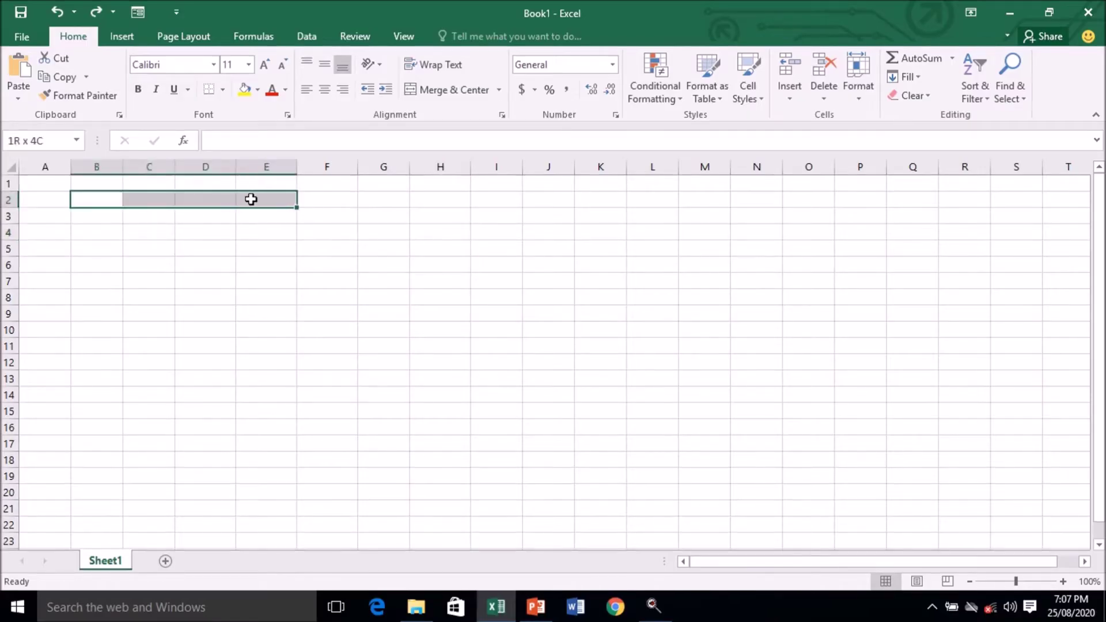
left_click(453, 89)
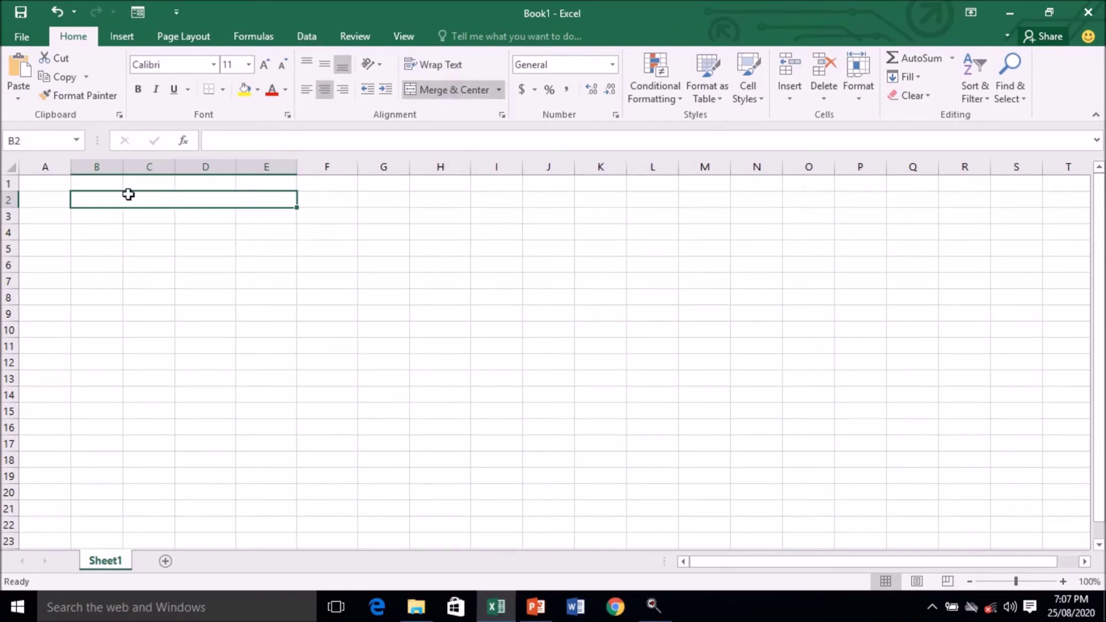
type("REPORT")
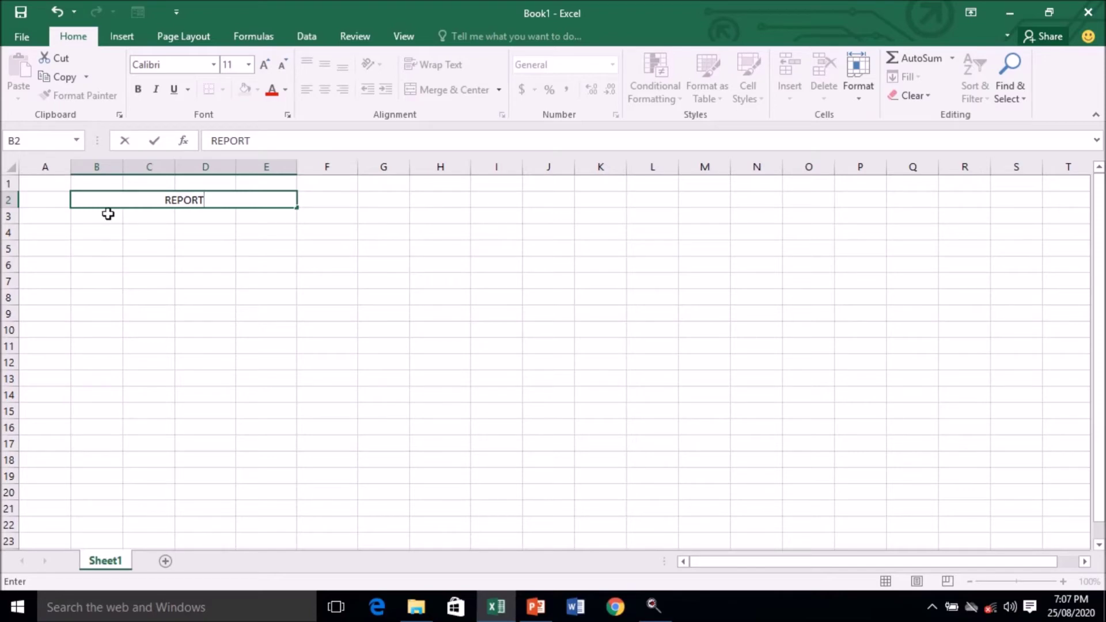
Step: Enter the headings R.NO, NAME, TOTAL and PER in cells B3 to E3 and center them
left_click(107, 214)
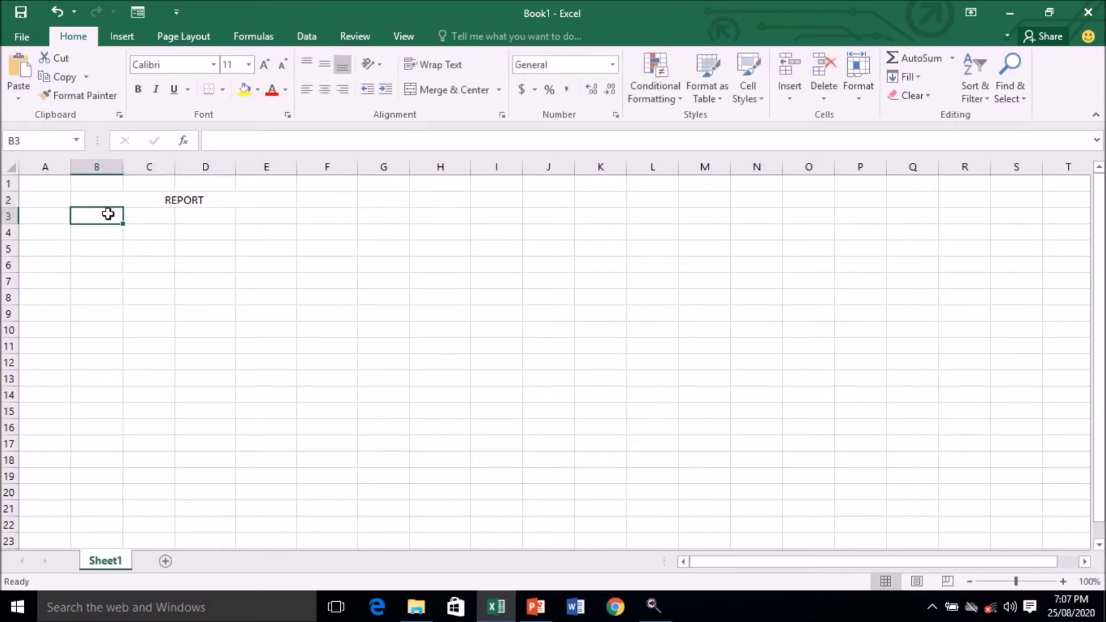
type("R.NO")
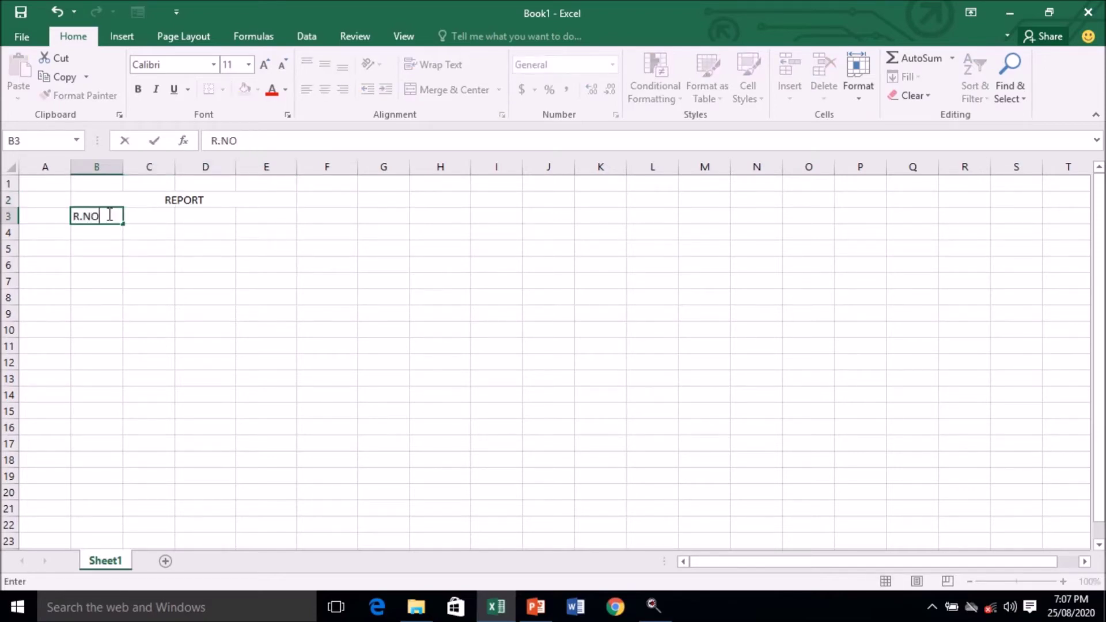
key("Tab")
type("NAME")
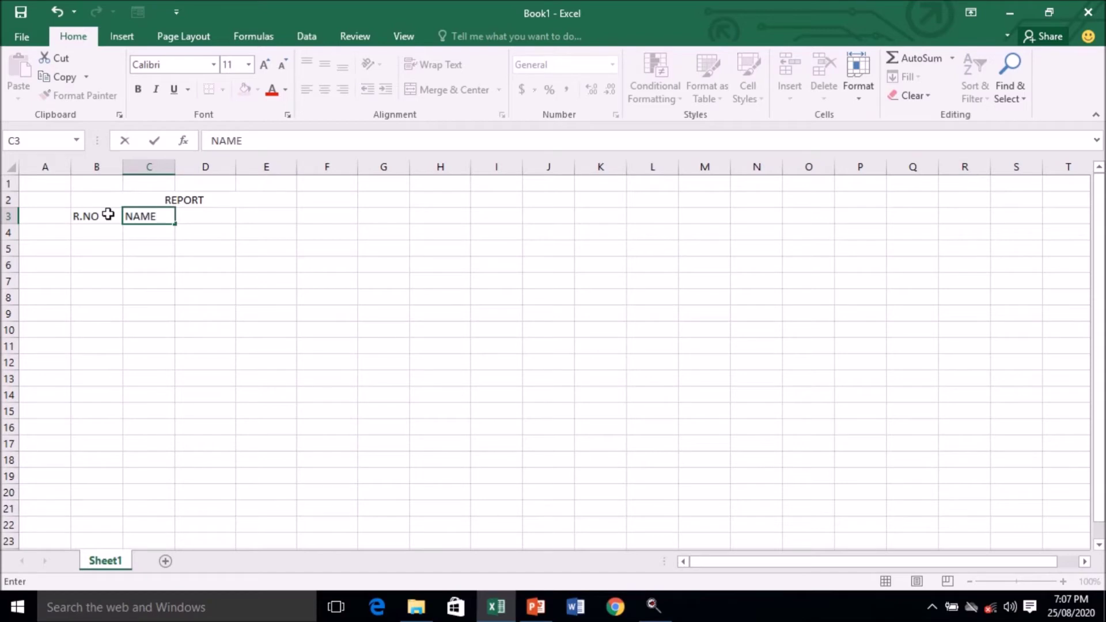
key("Tab")
type("TO")
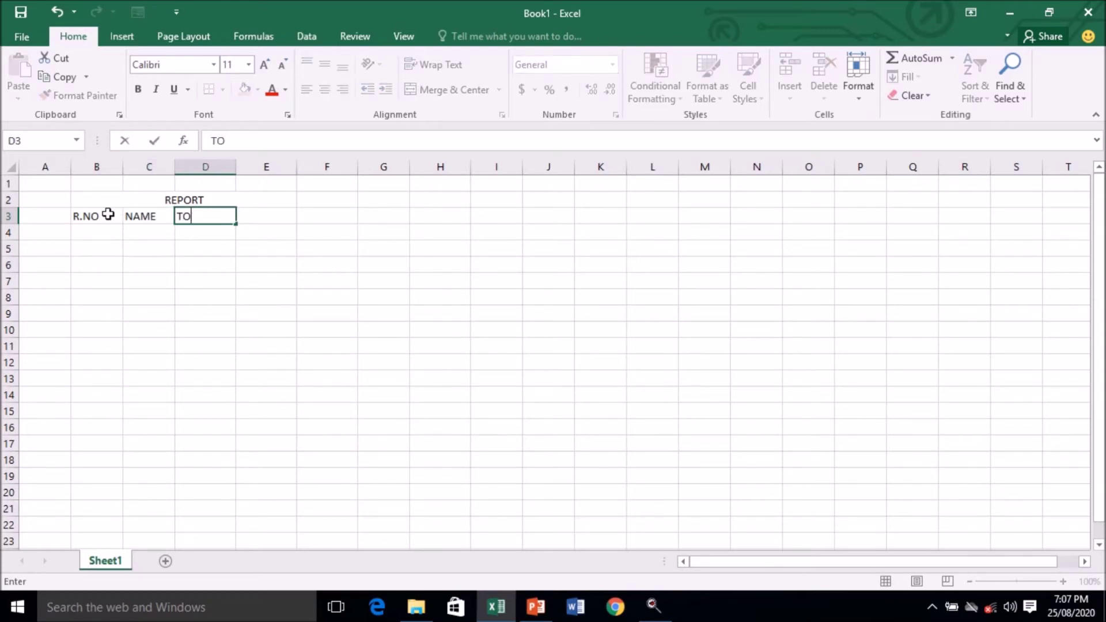
type("TAL")
key("Tab")
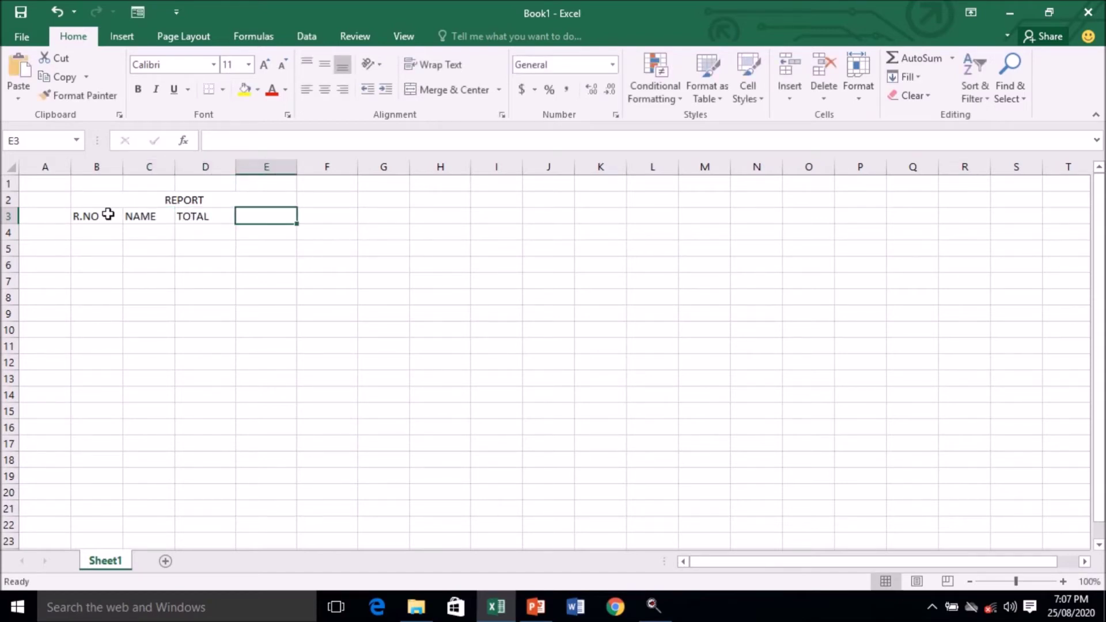
type("PER")
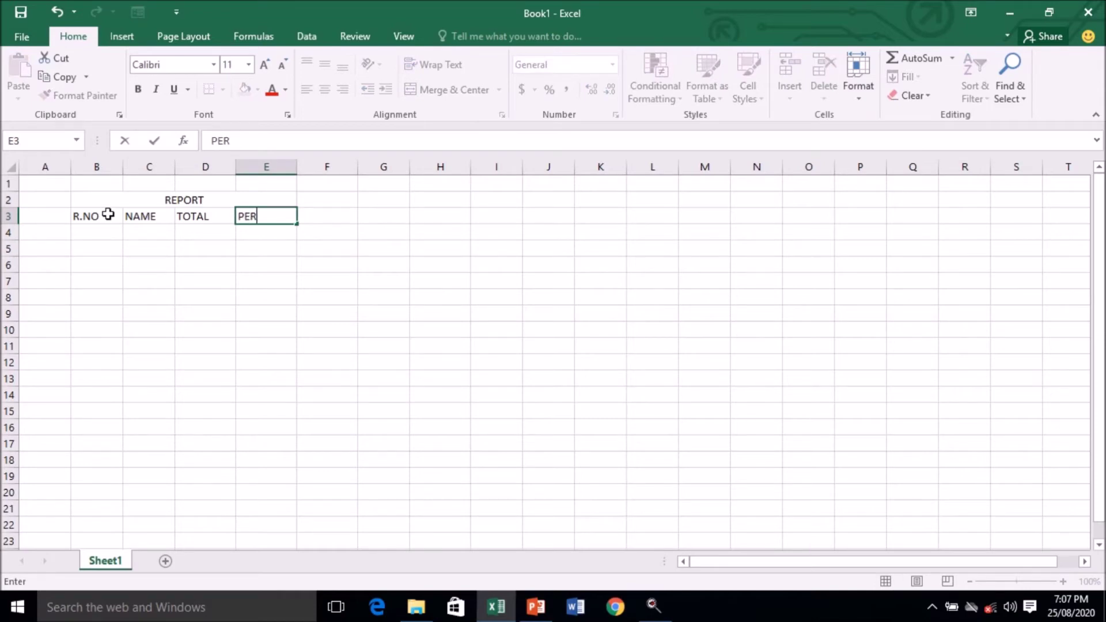
key("Down")
key("Left")
key("Left")
key("Left")
left_click_drag(108, 215, 266, 217)
left_click(324, 90)
Step: Enter 101 and 102 in cells B4 and B5 and continue the number series down to cell B9
left_click(97, 233)
type("101")
key("Return")
type("102")
key("Return")
left_click_drag(92, 234, 121, 322)
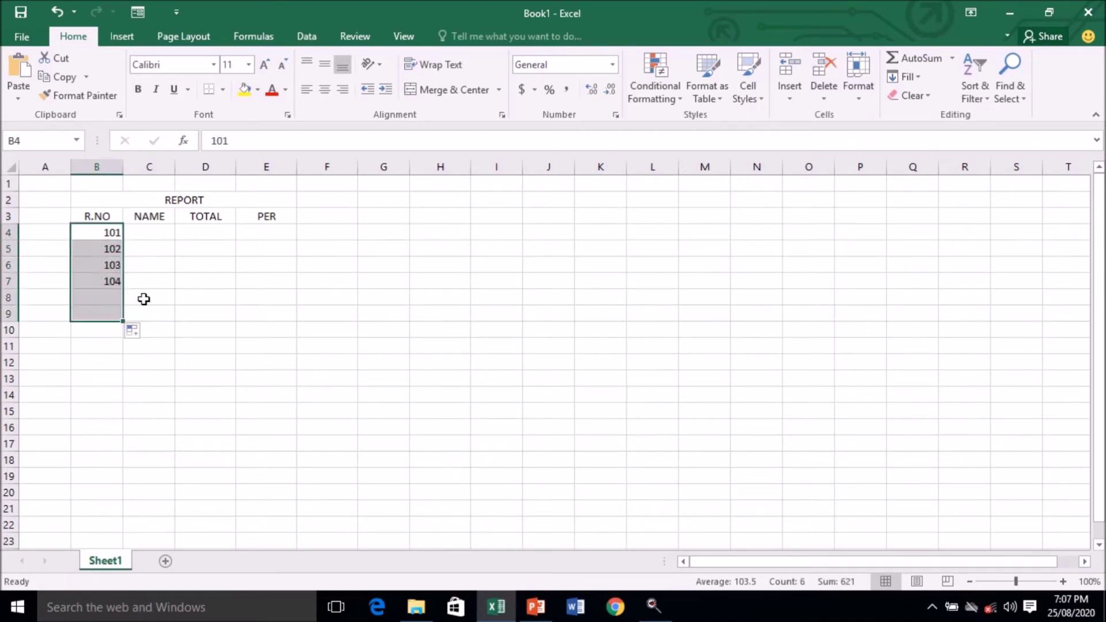
Step: Enter six students' first names in cells C4 to C9 under the NAME heading
left_click(172, 231)
type("KABIR")
key("Return")
type("RIDHIMA")
key("Return")
type("ANKUR")
key("Return")
type("MANAN")
key("Return")
type("RAJAN")
type("NAMIKA")
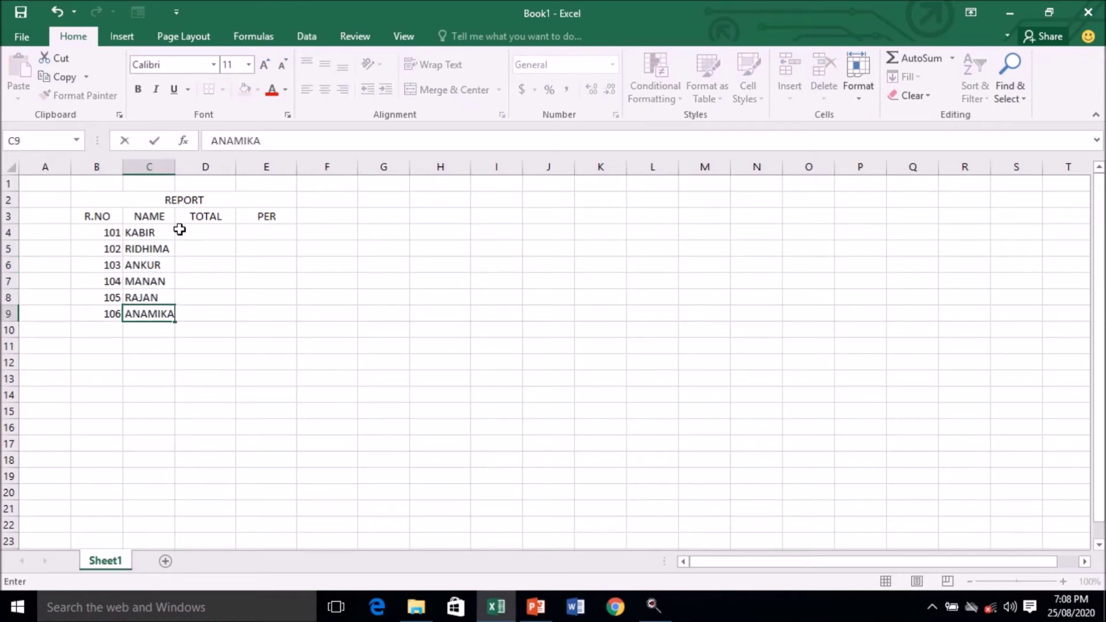
Step: Enter the totals 98, 45, 67, 98, 98 and 45 in cells D4 to D9
left_click(180, 229)
type("98")
key("Return")
type("45")
key("Return")
type("67")
key("Return")
type("98")
key("Return")
type("98")
key("Return")
type("45")
left_click(266, 361)
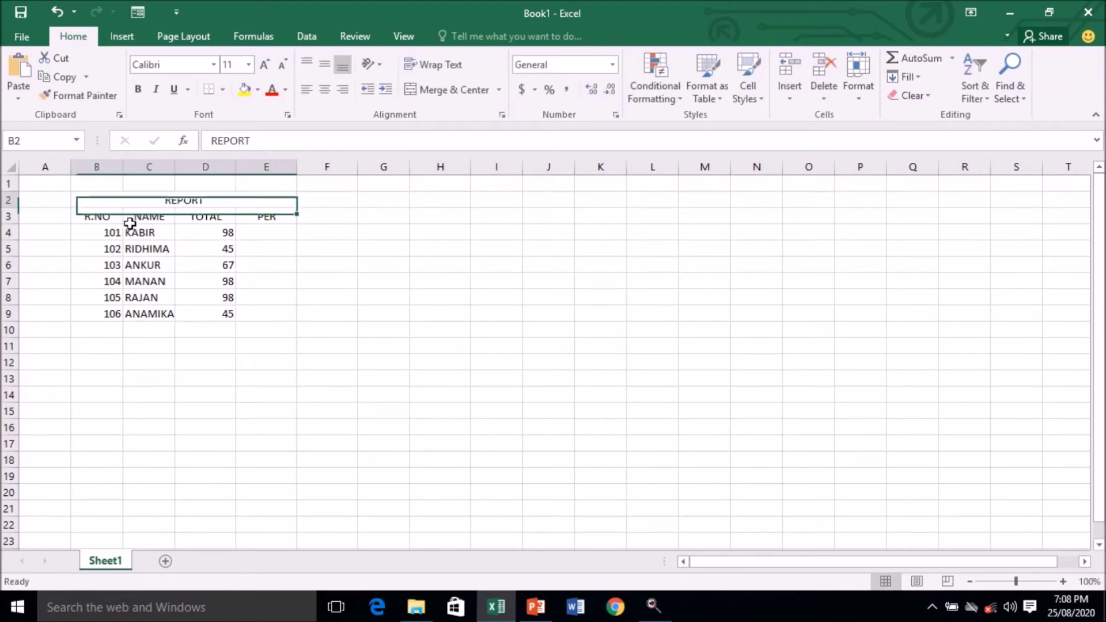
Step: Add borders to all cells of the table B2:E9 and make the headings in row 3 bold
left_click_drag(115, 199, 271, 314)
left_click(222, 89)
left_click(205, 227)
left_click_drag(104, 216, 266, 216)
left_click(137, 89)
Step: Center the REPORT title, make it bold and two font sizes larger, and center the numbers in B4:B9
left_click_drag(167, 199, 266, 314)
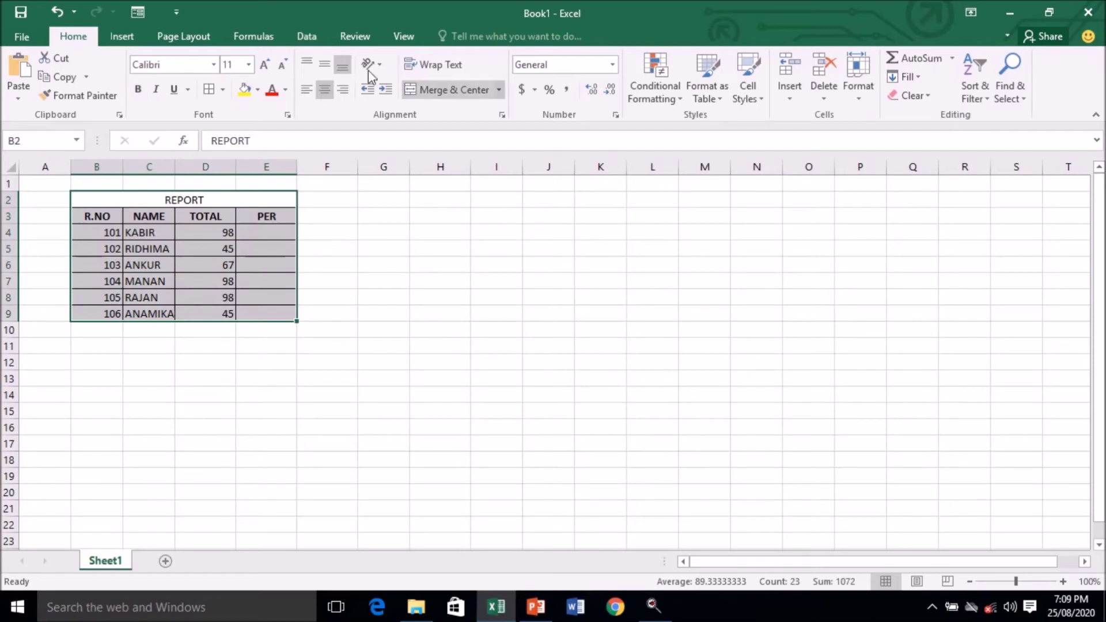
left_click(325, 89)
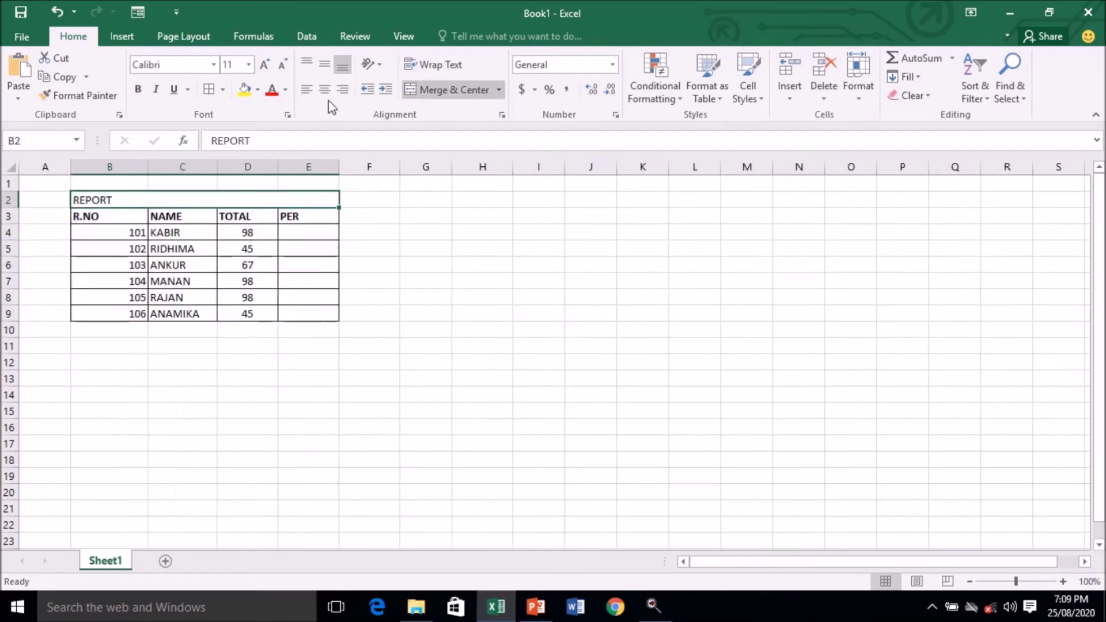
left_click(325, 90)
left_click(138, 89)
left_click(263, 67)
left_click(263, 66)
left_click_drag(118, 237, 128, 318)
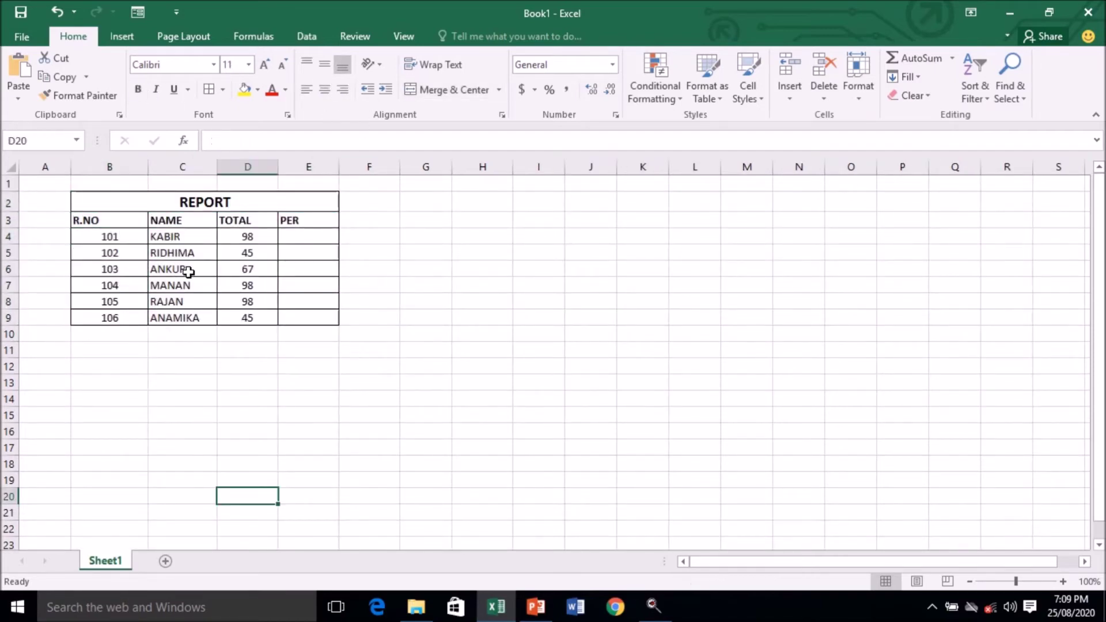
Step: Edit the name in cell C6 in place, replacing its last two letters with IT
left_click(184, 269)
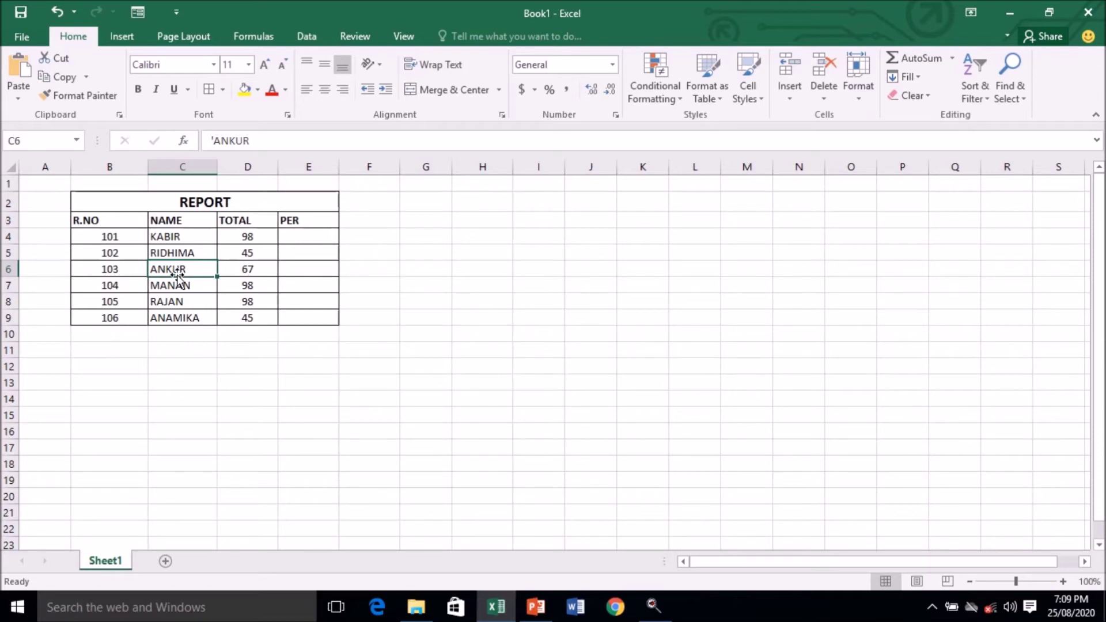
double_click(183, 270)
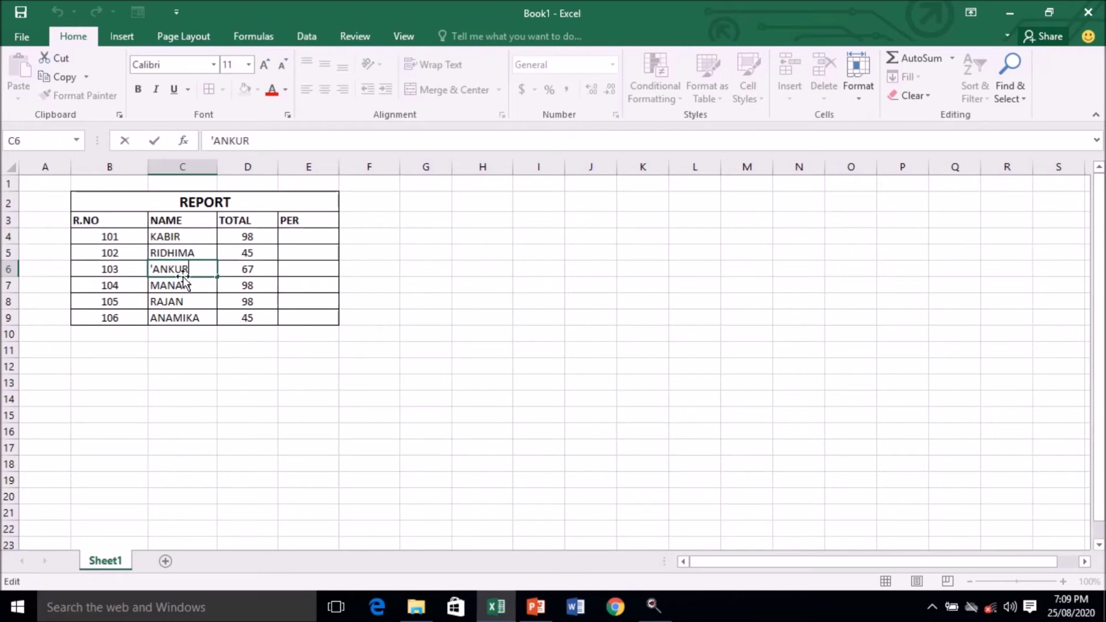
key("BackSpace")
key("BackSpace")
type("IT")
key("Return")
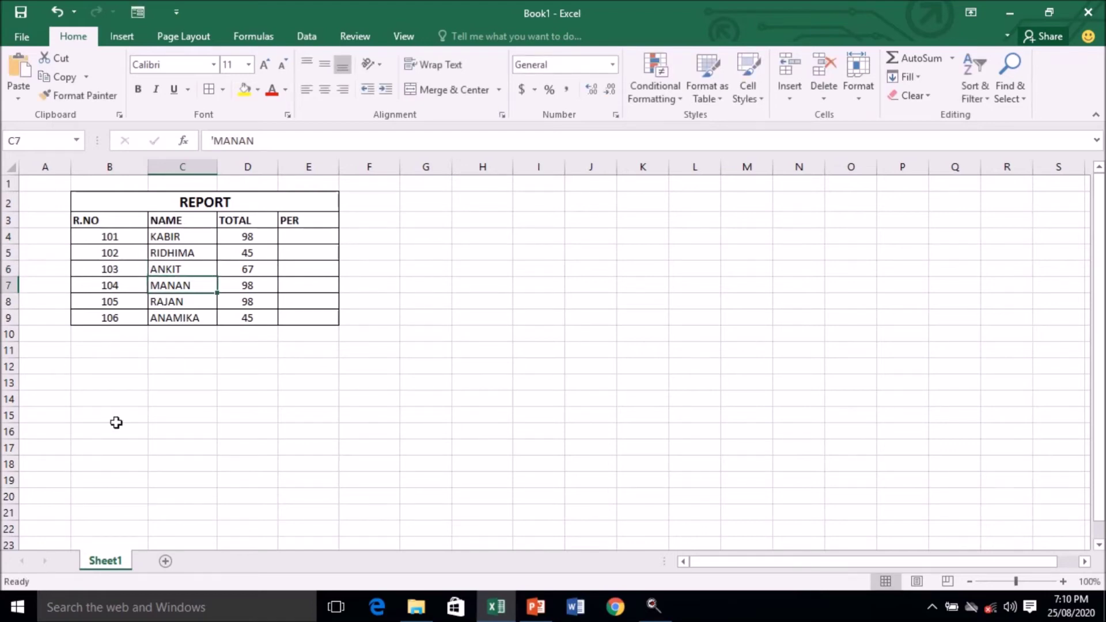
left_click(174, 370)
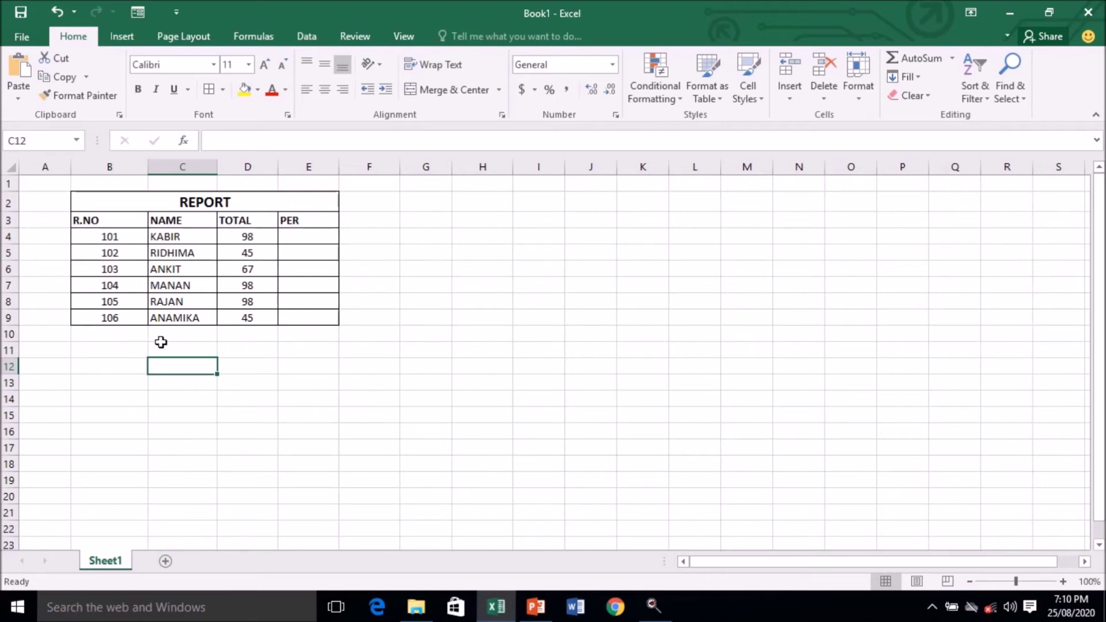
Step: Edit the total in cell D9 in place to 85
left_click(230, 318)
double_click(259, 315)
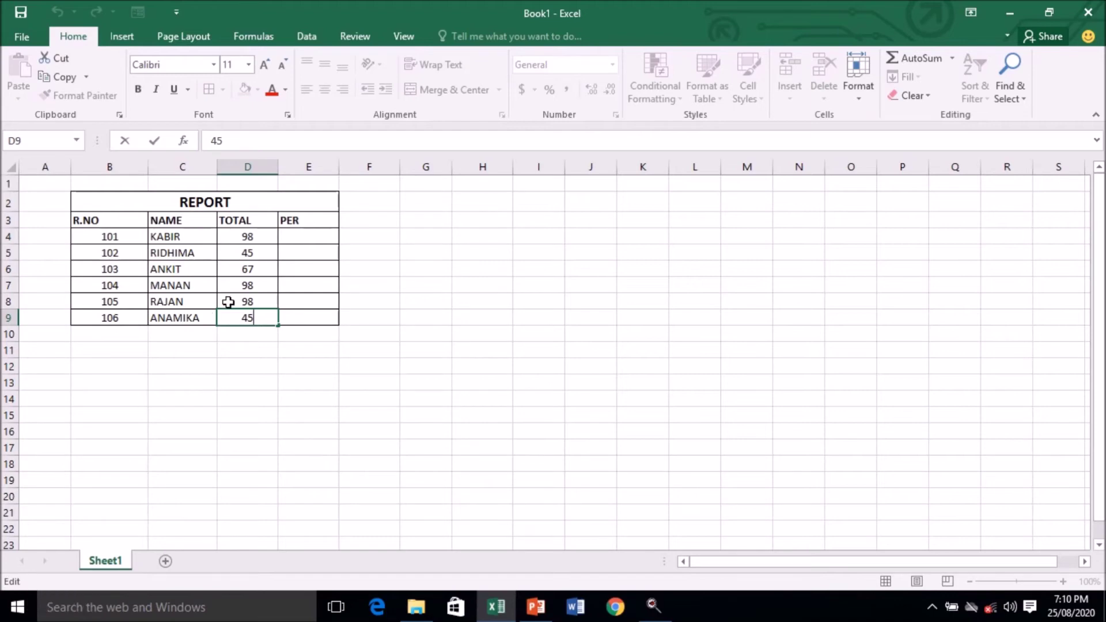
key("BackSpace")
key("BackSpace")
type("85")
left_click(316, 397)
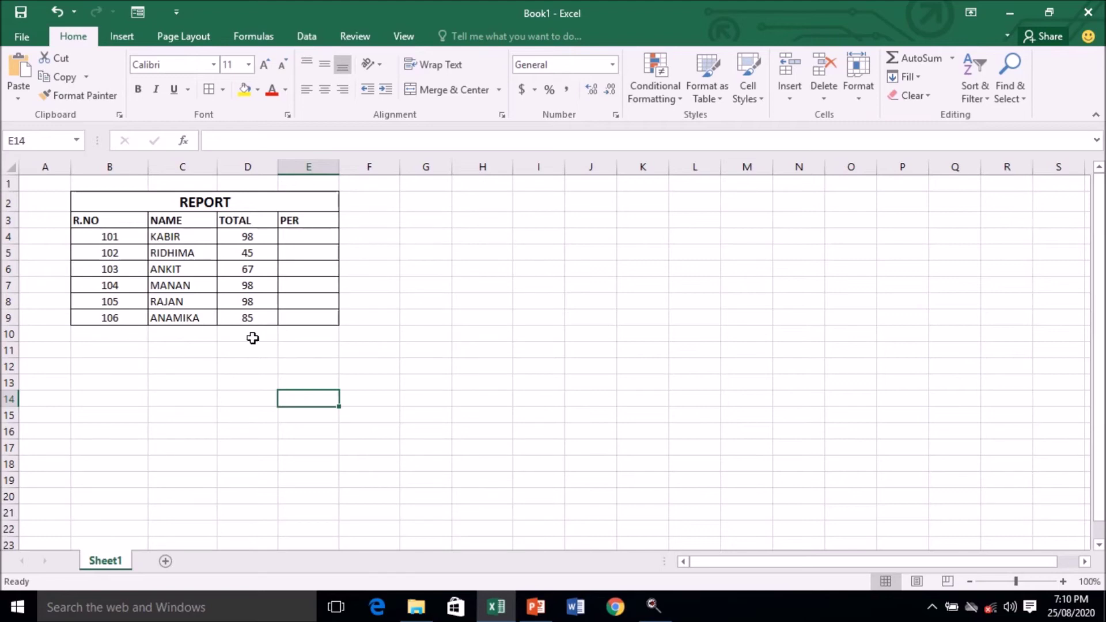
Step: Edit the name in cell C5 in place, keeping its first letter and changing the rest to a different first name
left_click(185, 252)
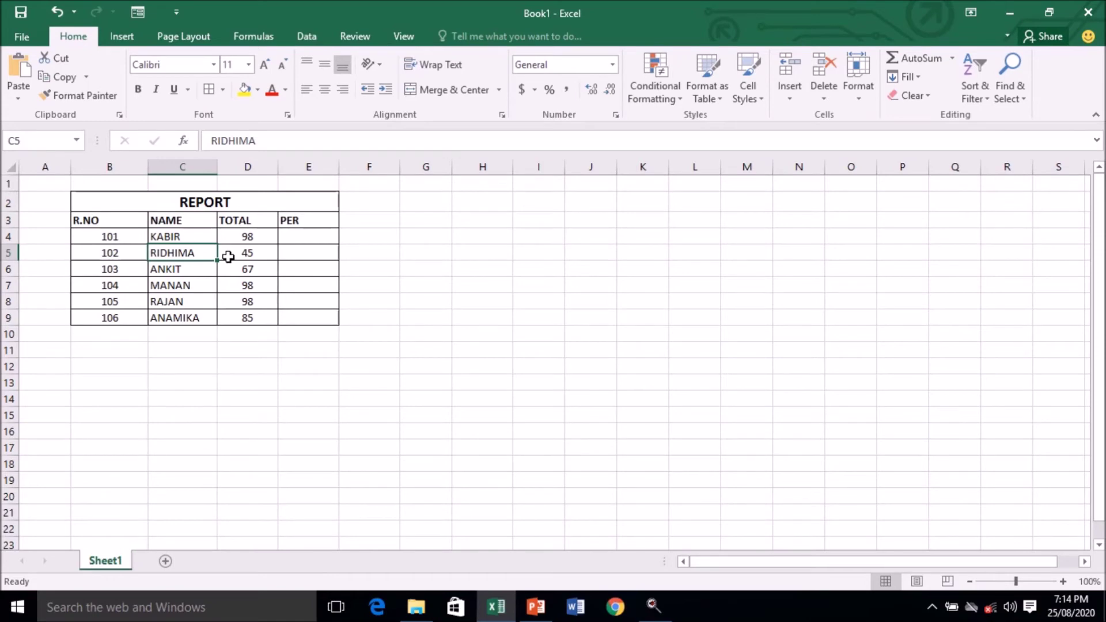
key("Down")
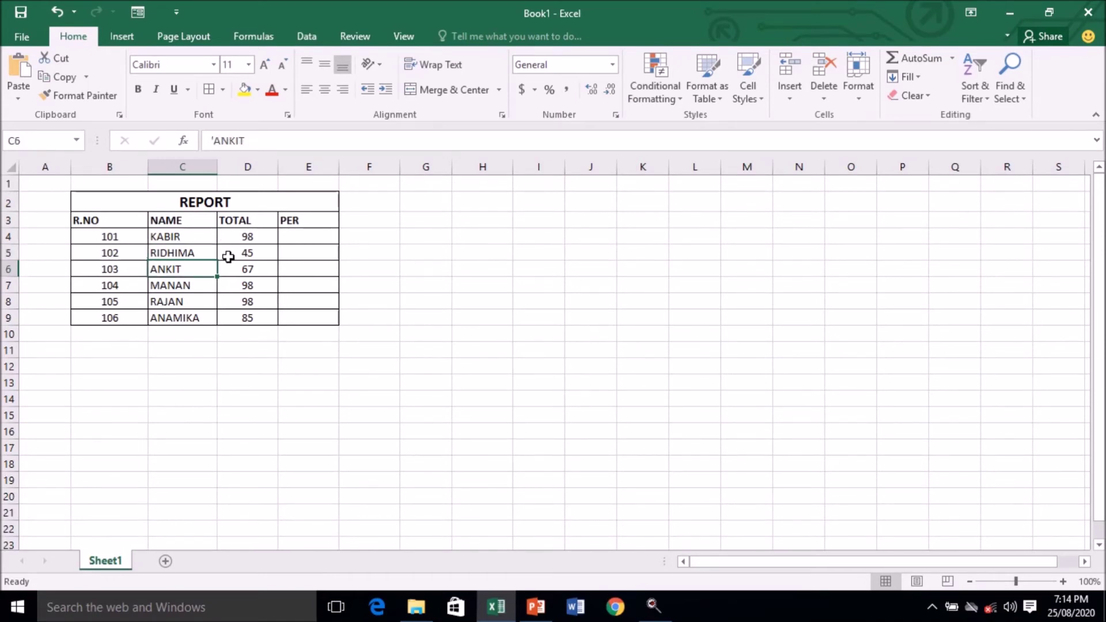
double_click(185, 253)
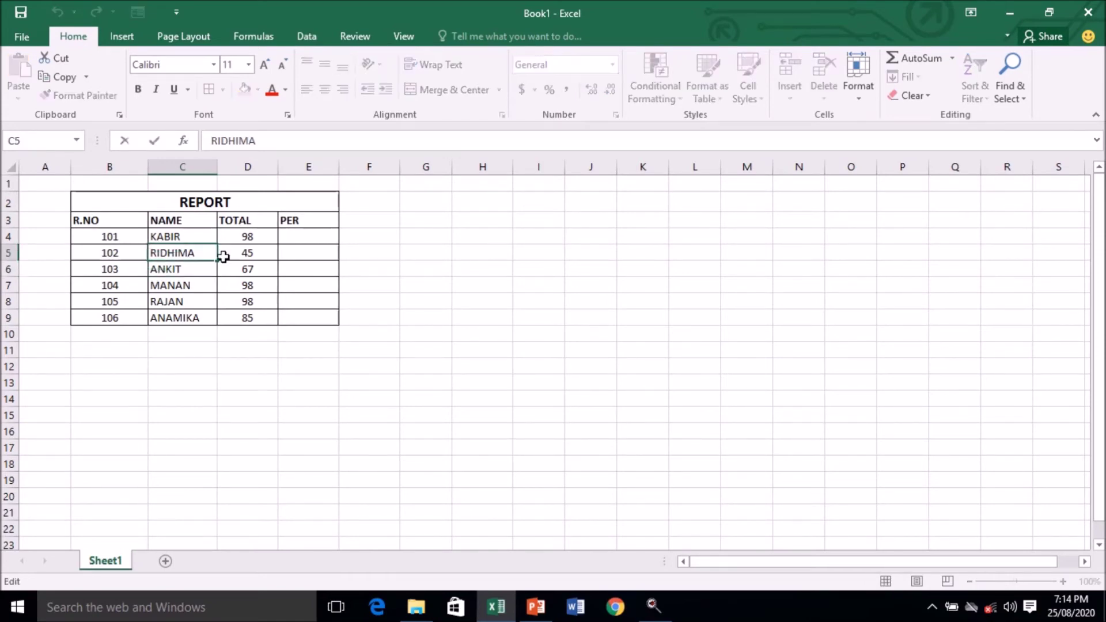
key("BackSpace")
key("BackSpace")
key("BackSpace")
key("BackSpace")
key("BackSpace")
key("BackSpace")
type("O")
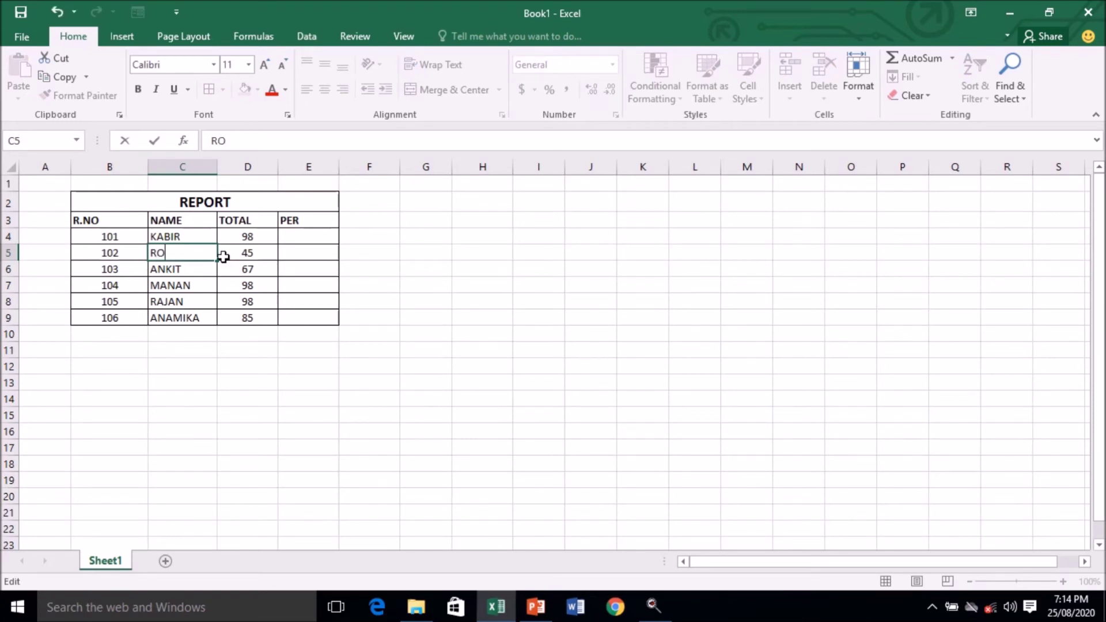
type("HIT")
left_click(213, 394)
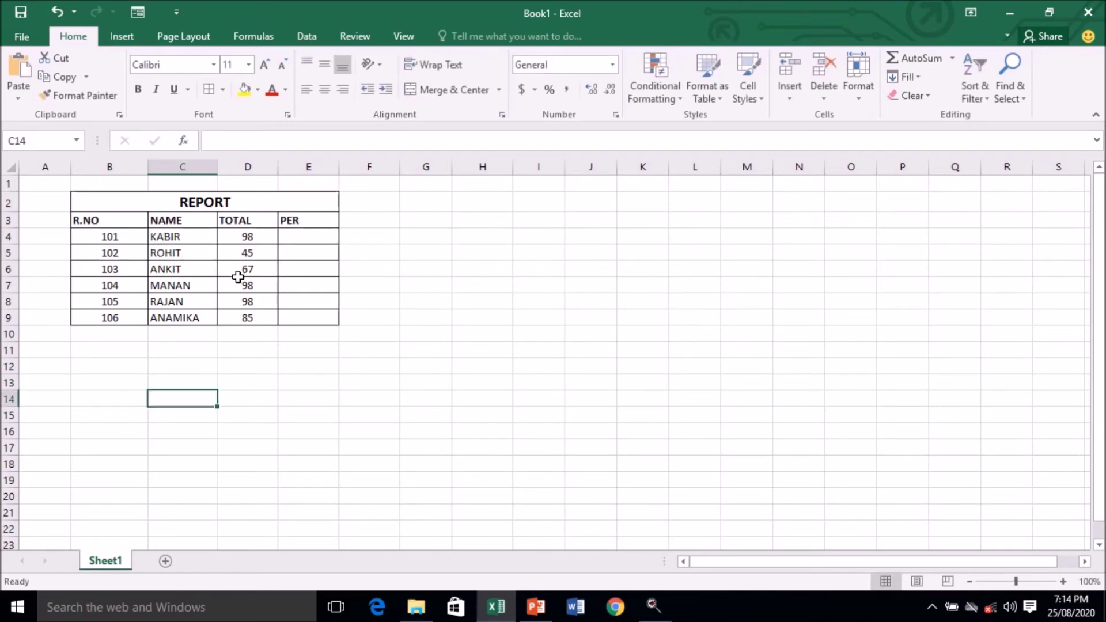
Step: Undo and redo the name change in cell C5 twice
key("ctrl+z")
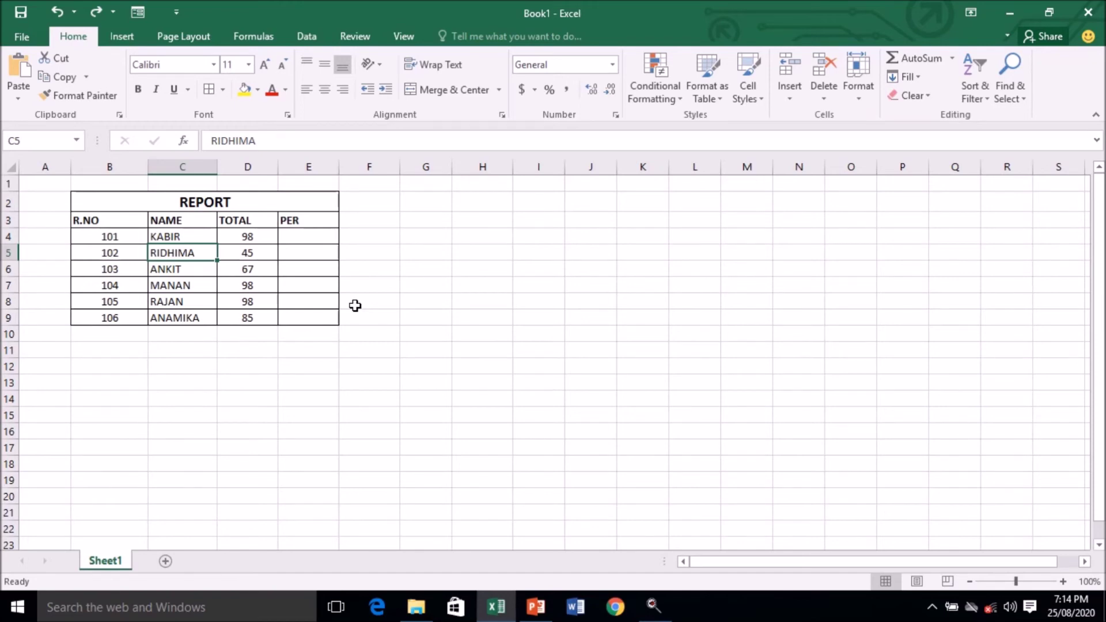
key("ctrl+y")
left_click(60, 9)
left_click(97, 10)
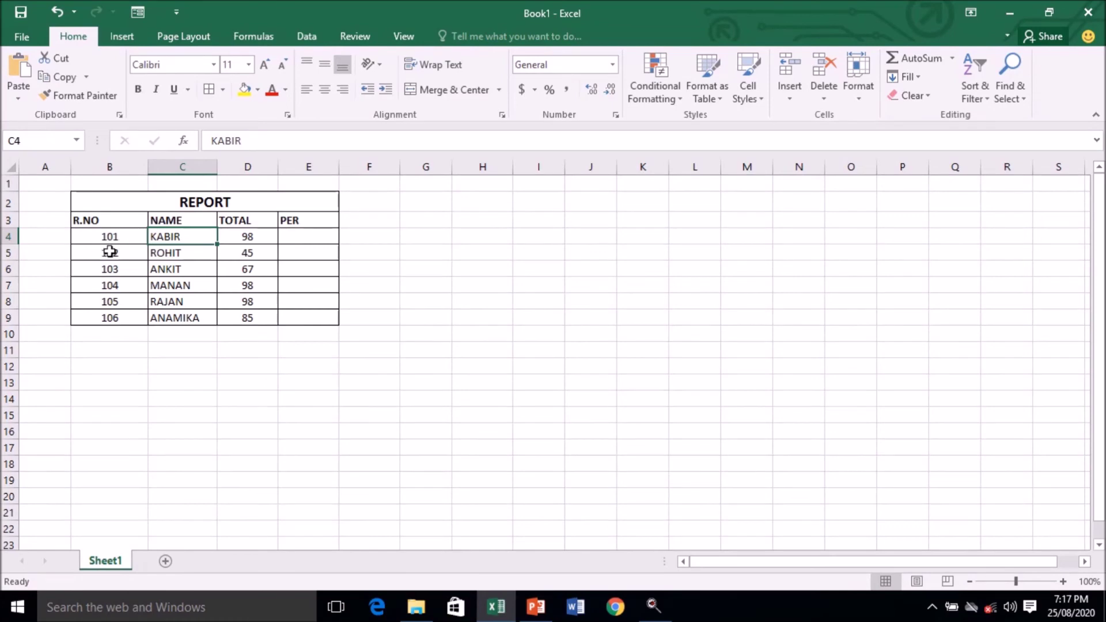
Step: Insert an entire blank row above row 5 from cell B5, and undo the insertion
left_click(106, 251)
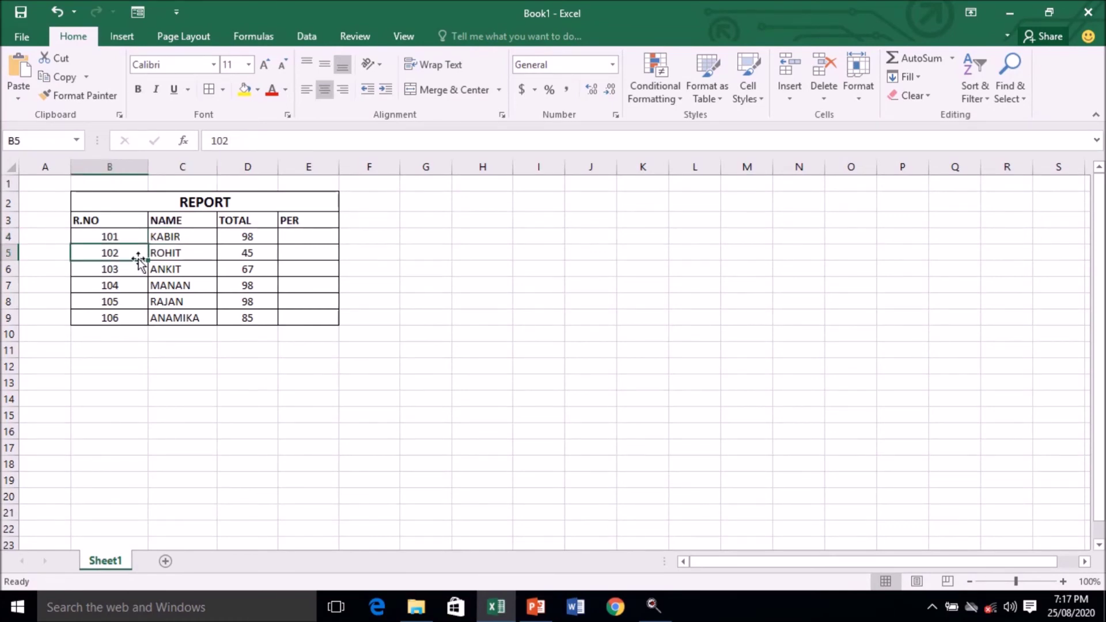
right_click(119, 256)
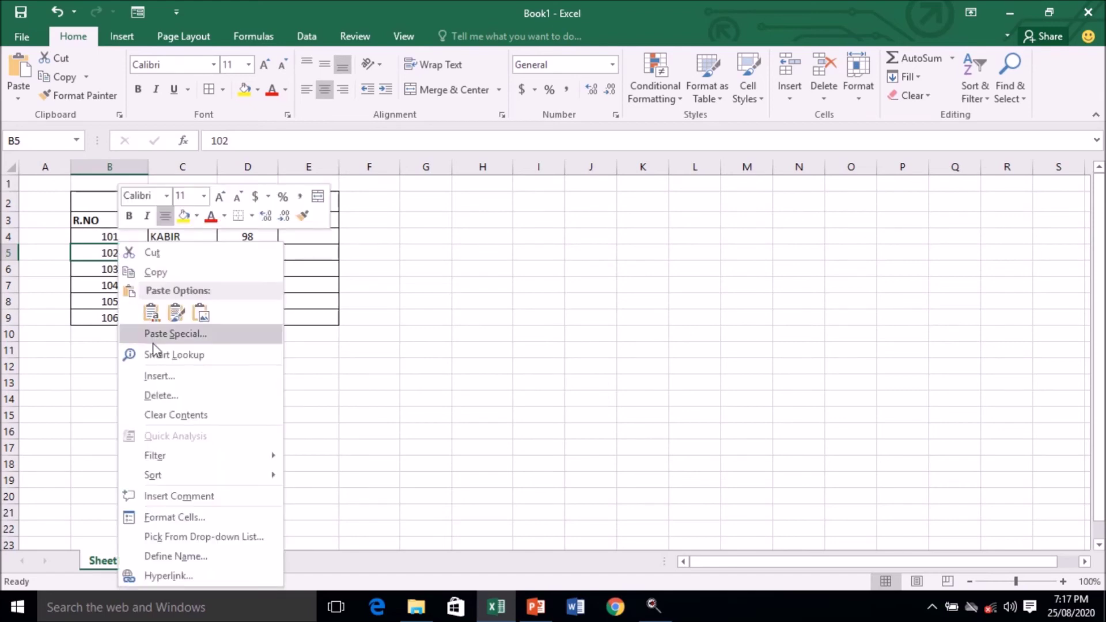
left_click(171, 378)
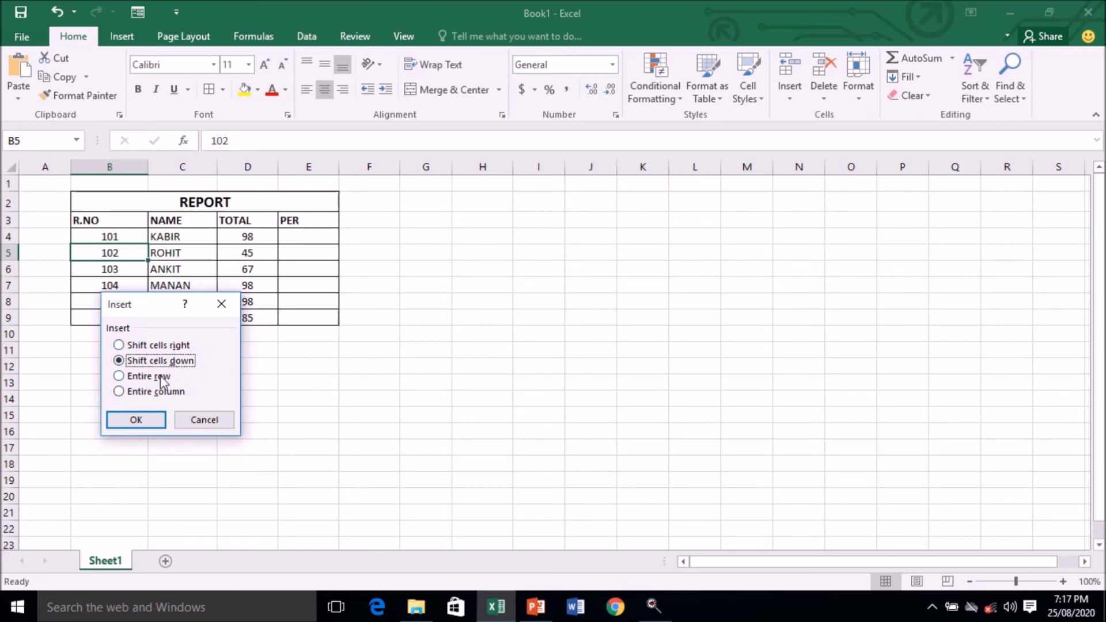
left_click(161, 377)
left_click(136, 419)
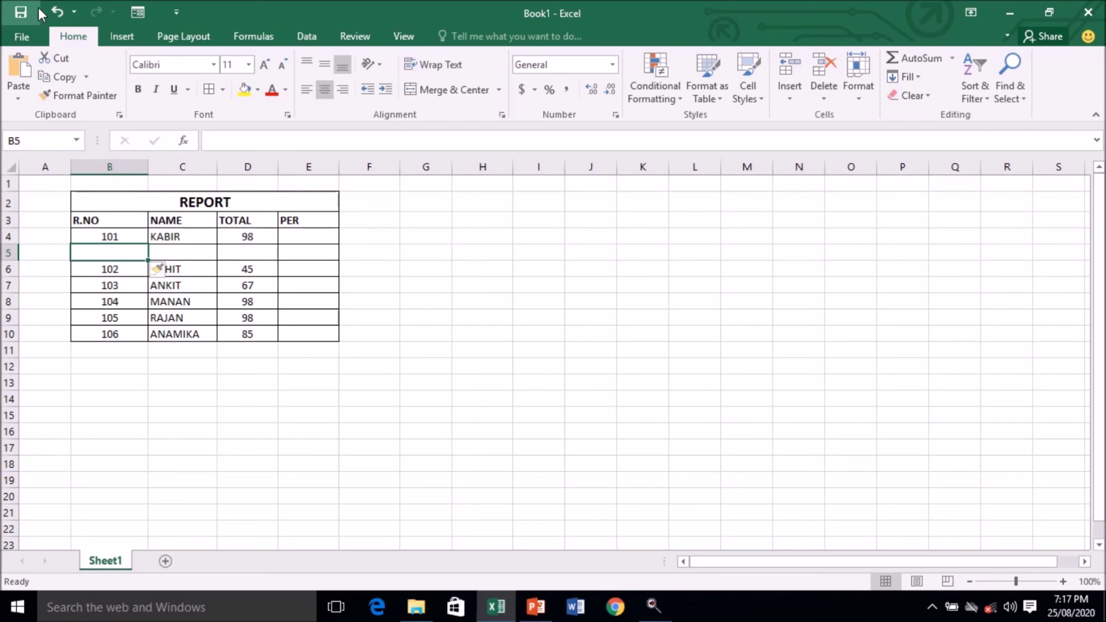
left_click(55, 9)
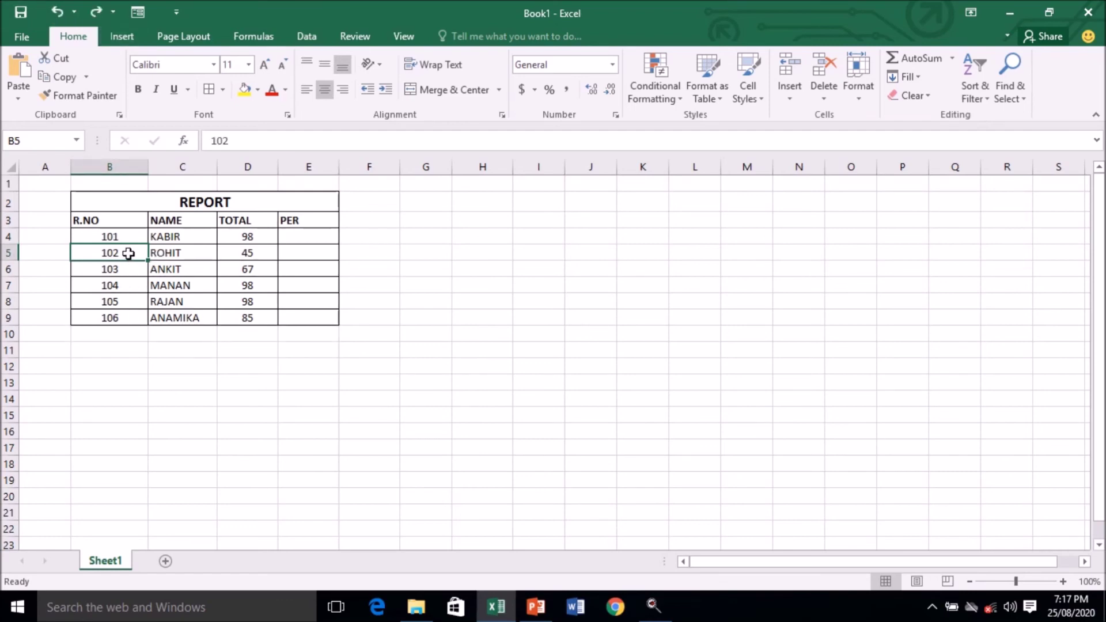
Step: Insert a blank sheet column before the R.NO column, and undo the insertion
left_click(80, 95)
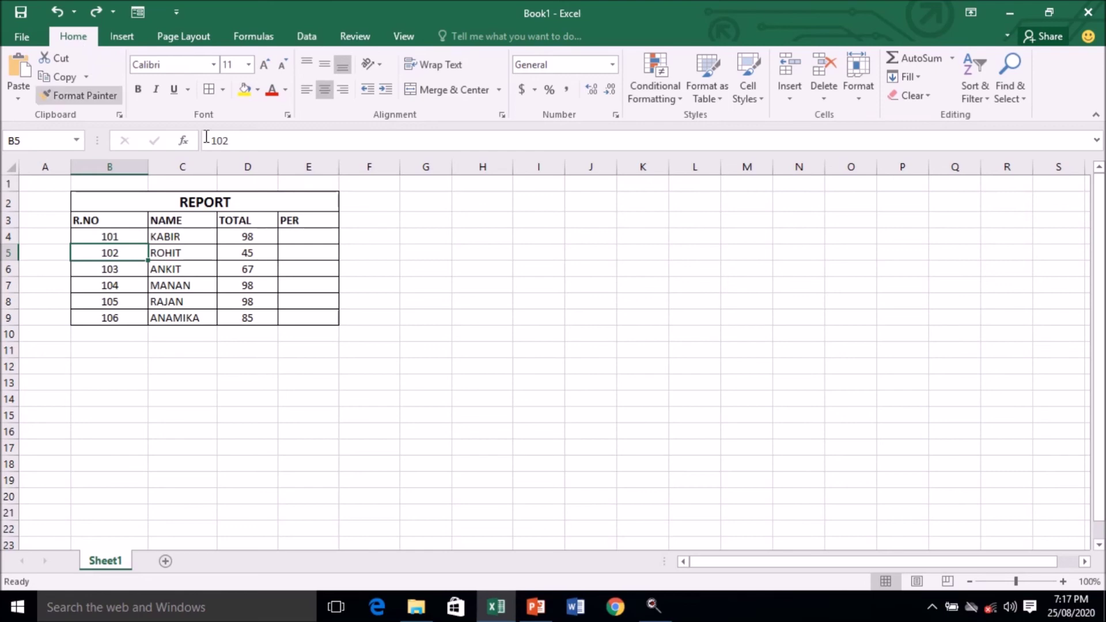
left_click(788, 99)
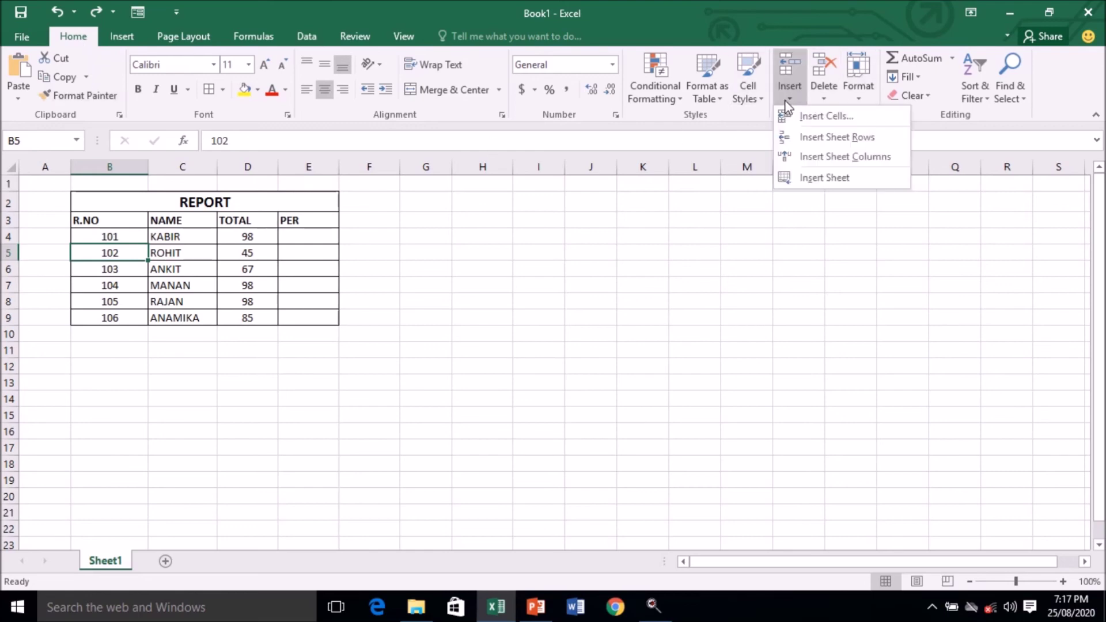
left_click(851, 157)
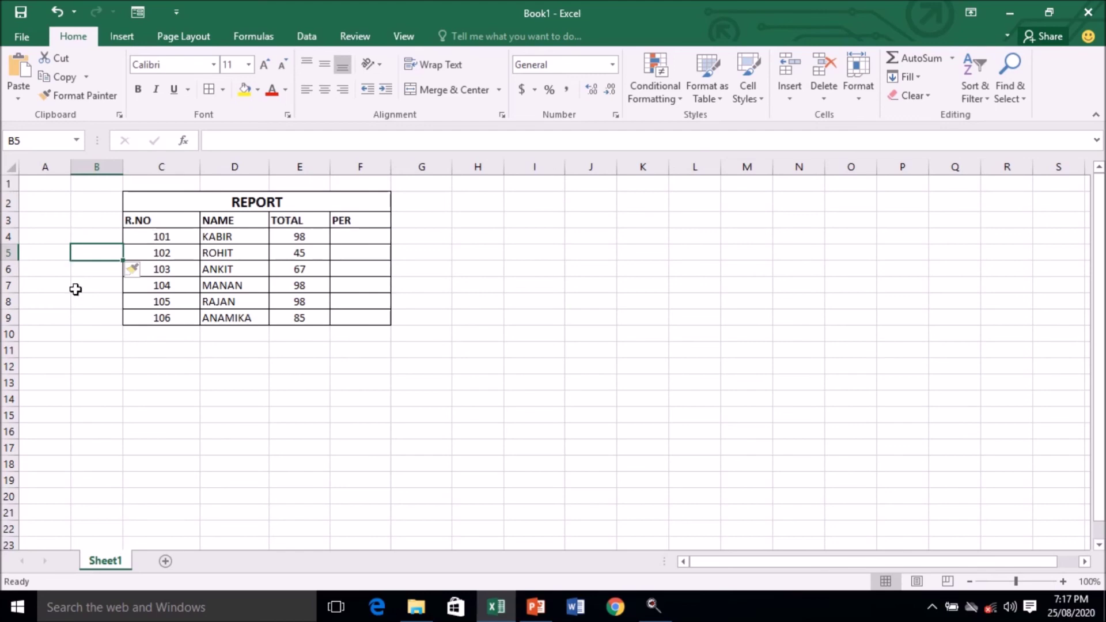
left_click(57, 12)
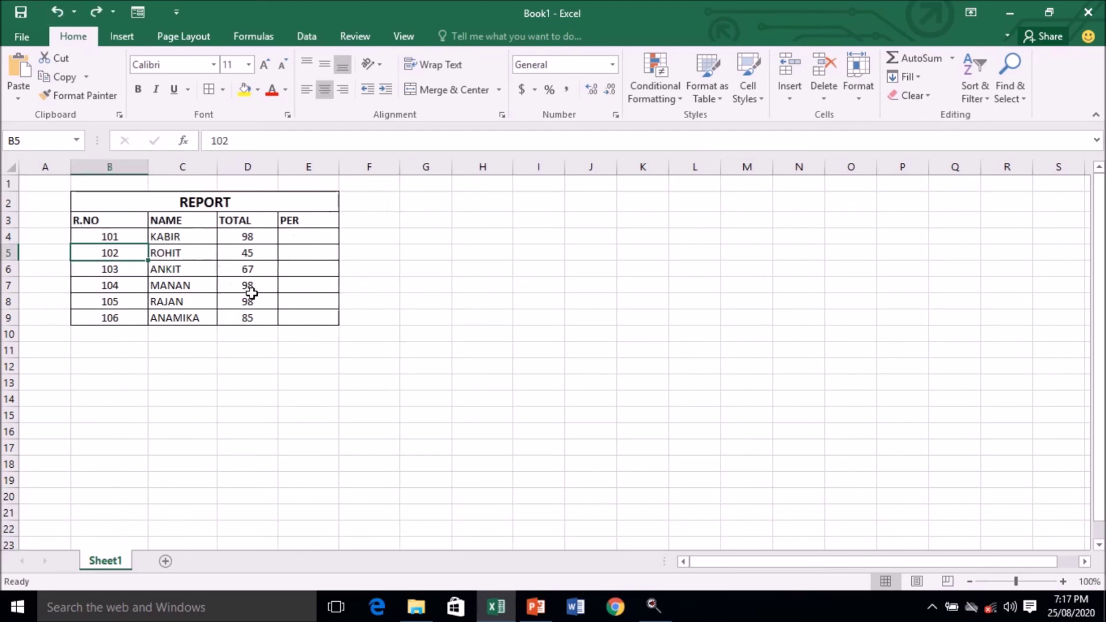
Step: Insert a sheet column between NAME and TOTAL from cell D5, and delete that new column
left_click(235, 251)
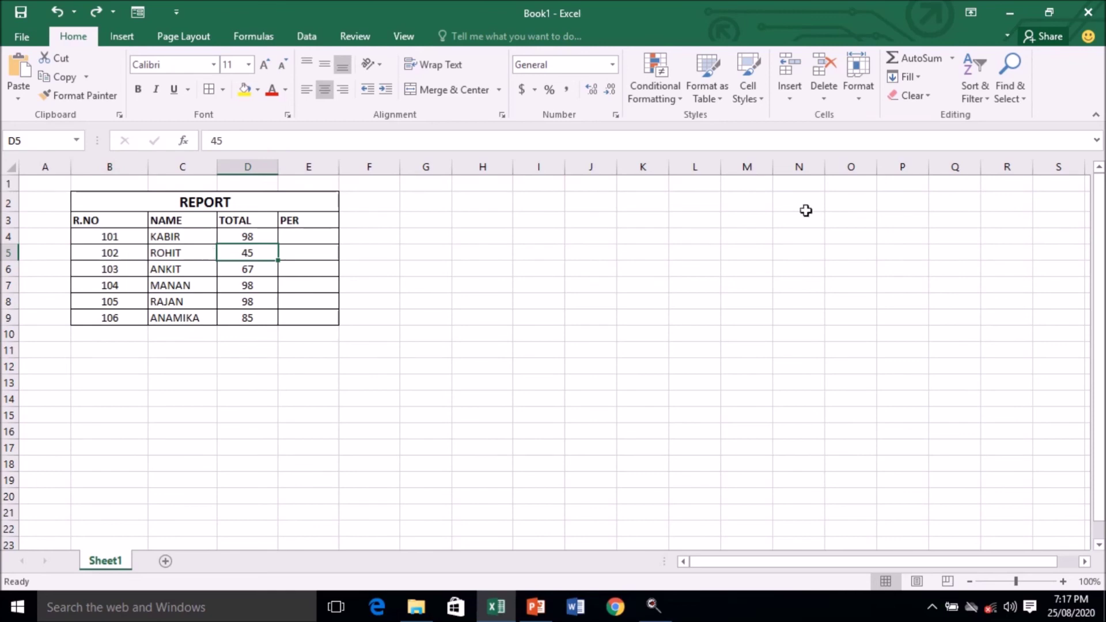
left_click(790, 94)
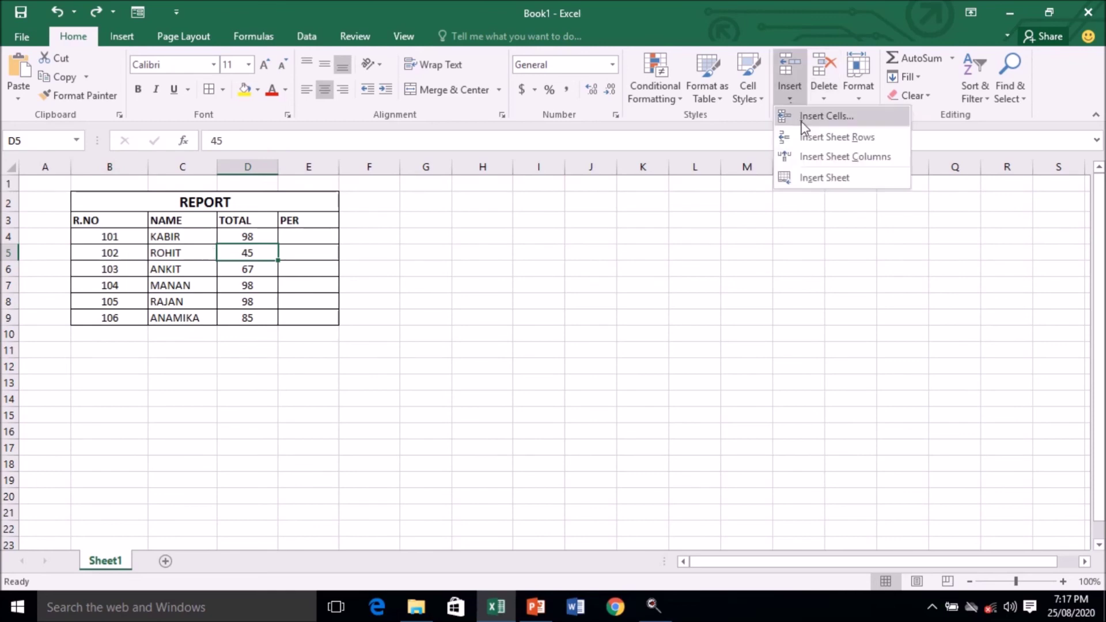
left_click(819, 157)
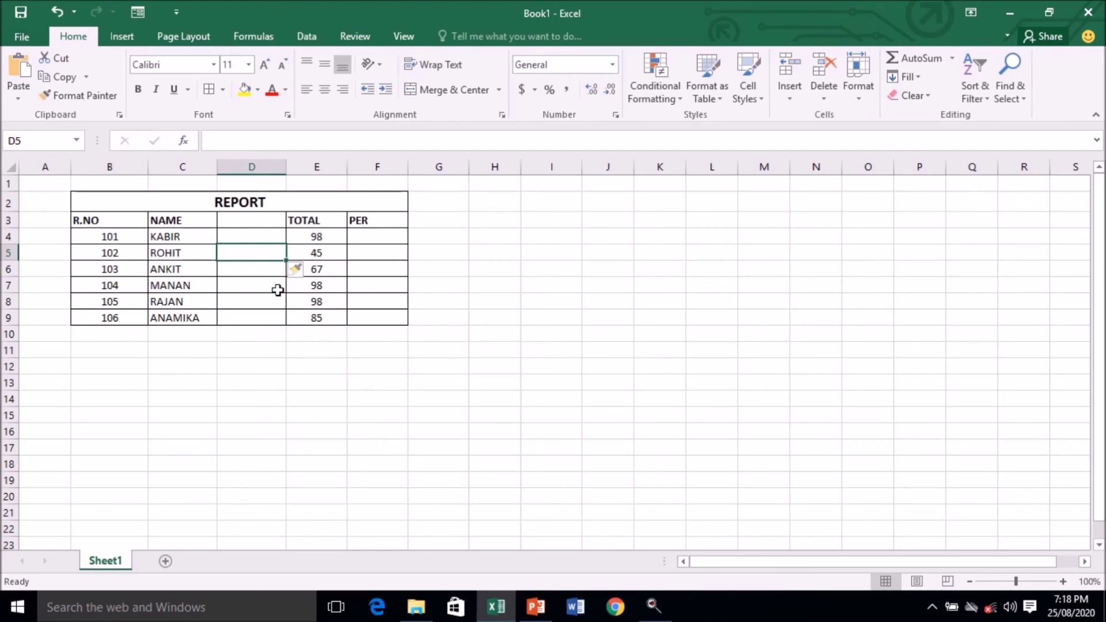
left_click(823, 99)
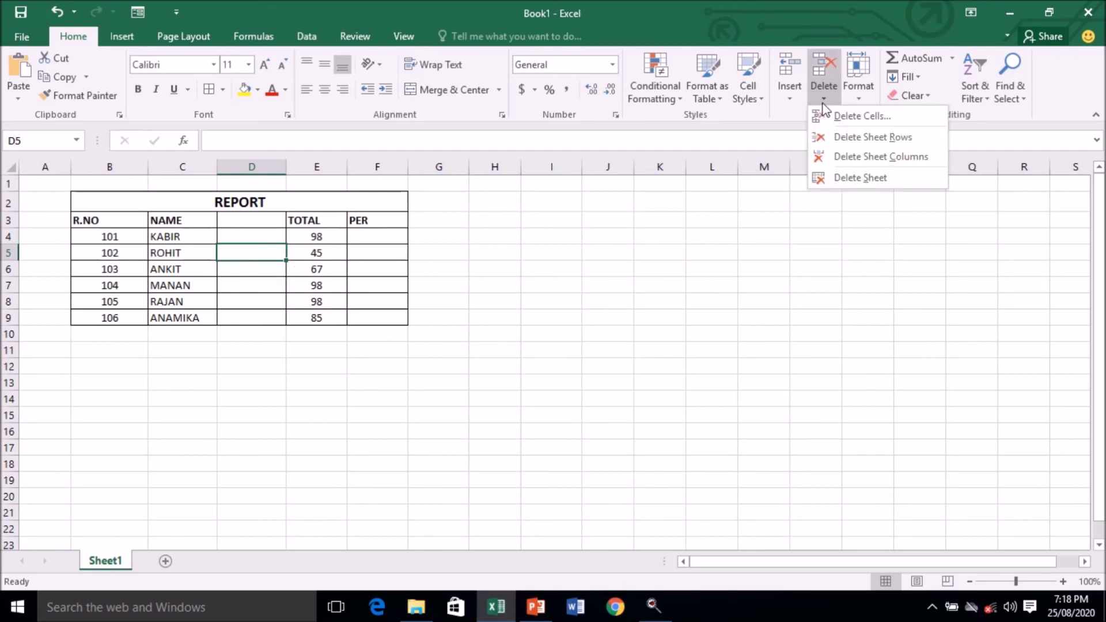
left_click(849, 157)
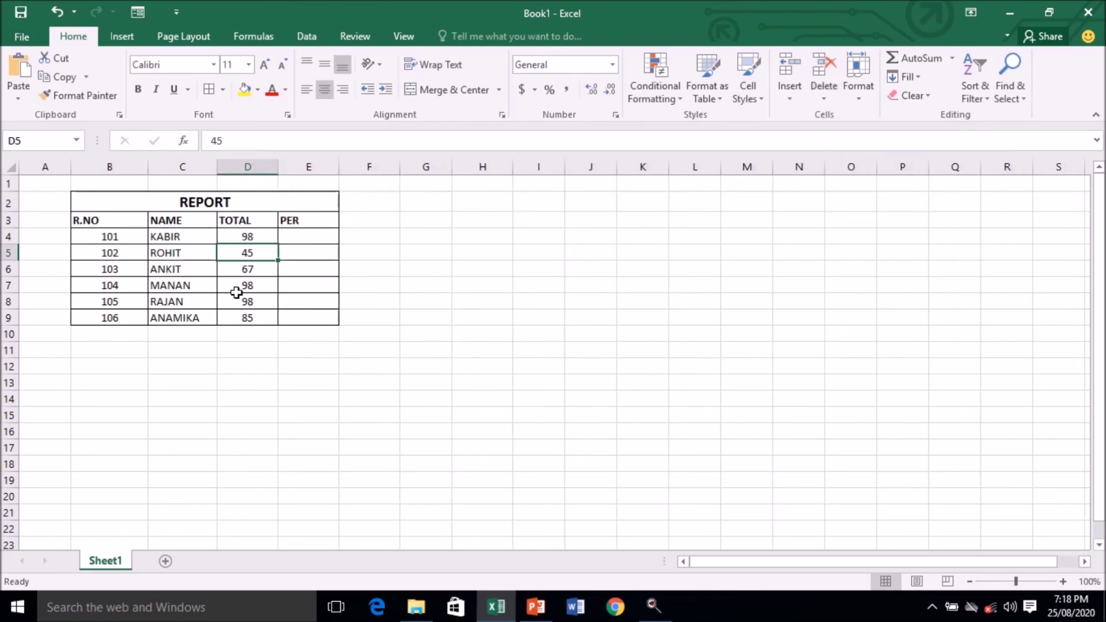
Step: Insert a sheet row between roll numbers 101 and 102, and delete that new row
left_click(794, 100)
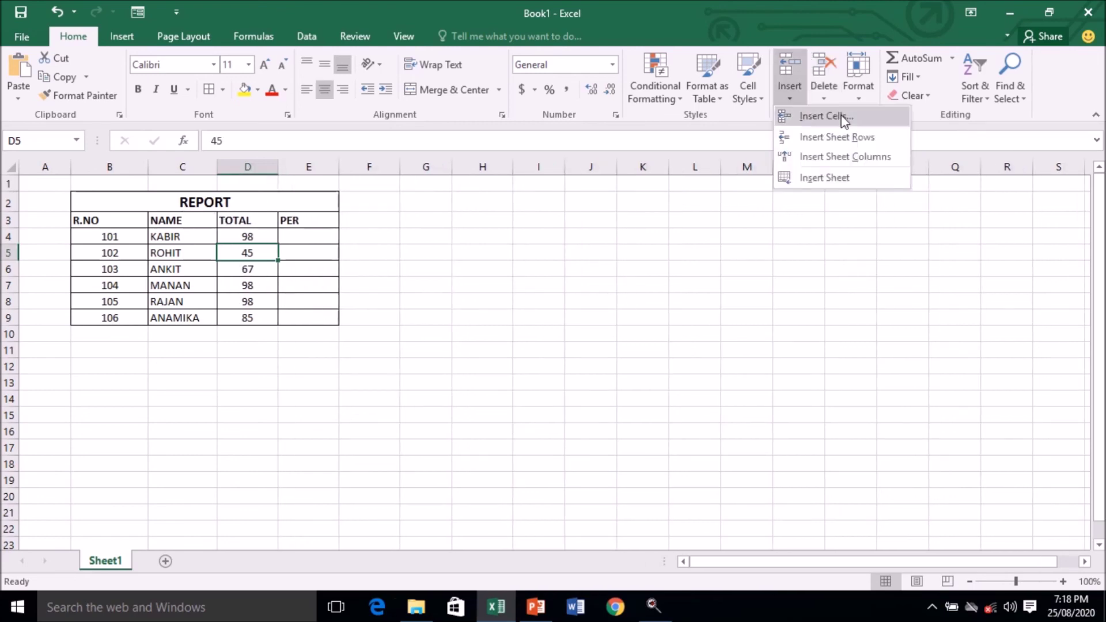
left_click(839, 139)
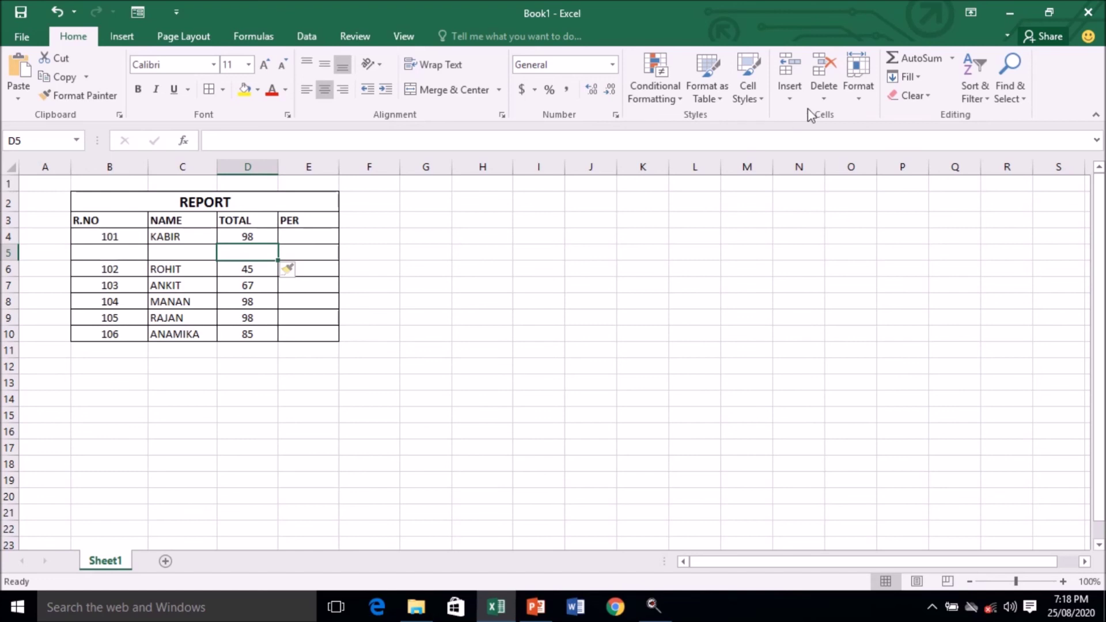
left_click(834, 99)
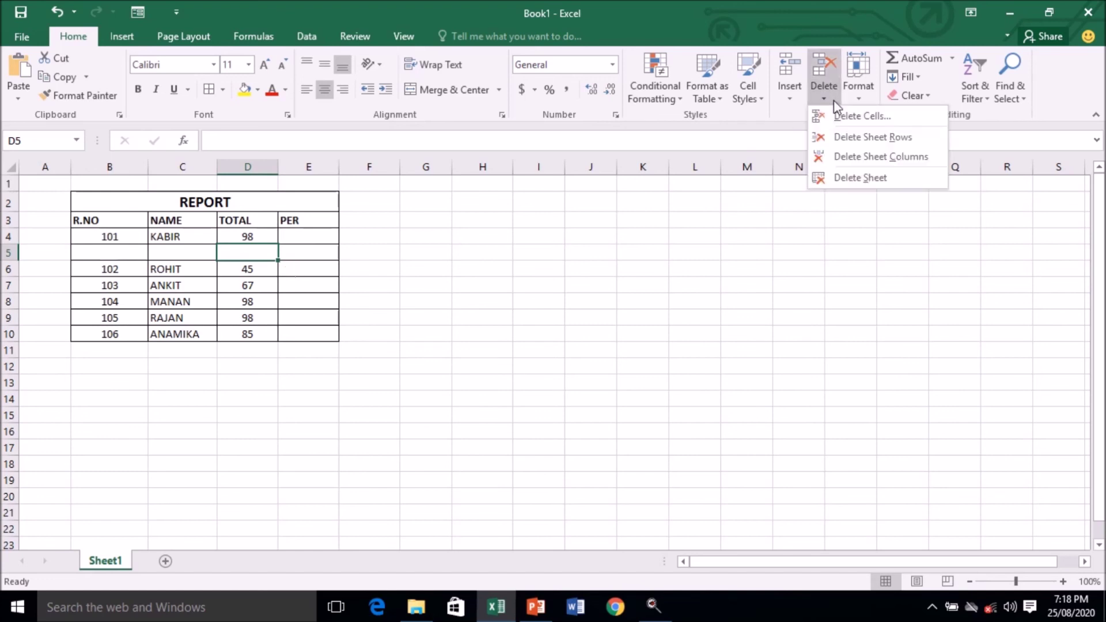
left_click(872, 139)
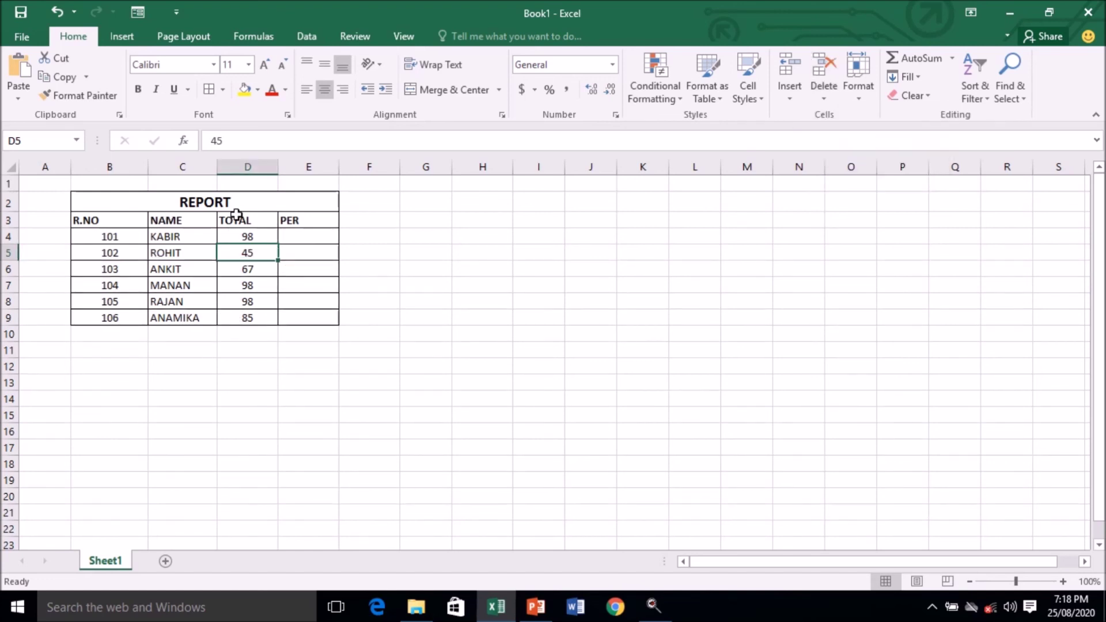